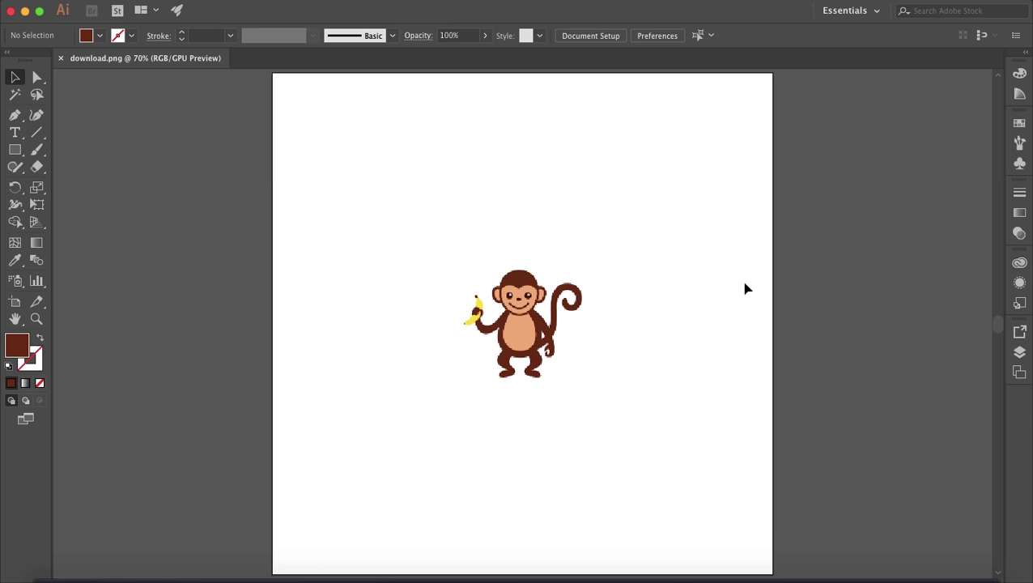
# Step: Zoom in to inspect the jagged pixelated edges of the placed monkey image
pyautogui.click(582, 309)
pyautogui.scroll(5, 563, 300)
pyautogui.scroll(10, 563, 299)
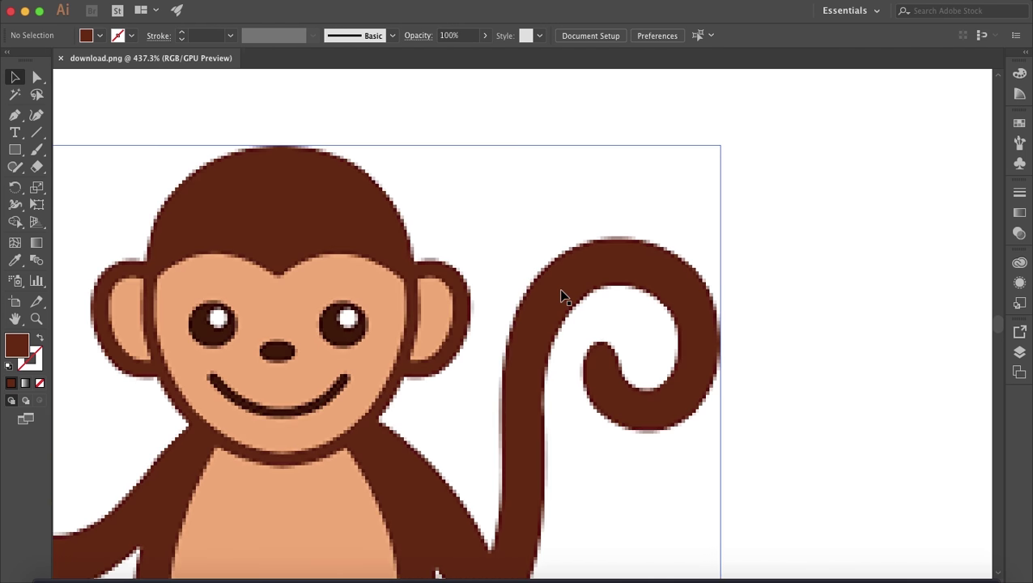
pyautogui.scroll(6, 564, 297)
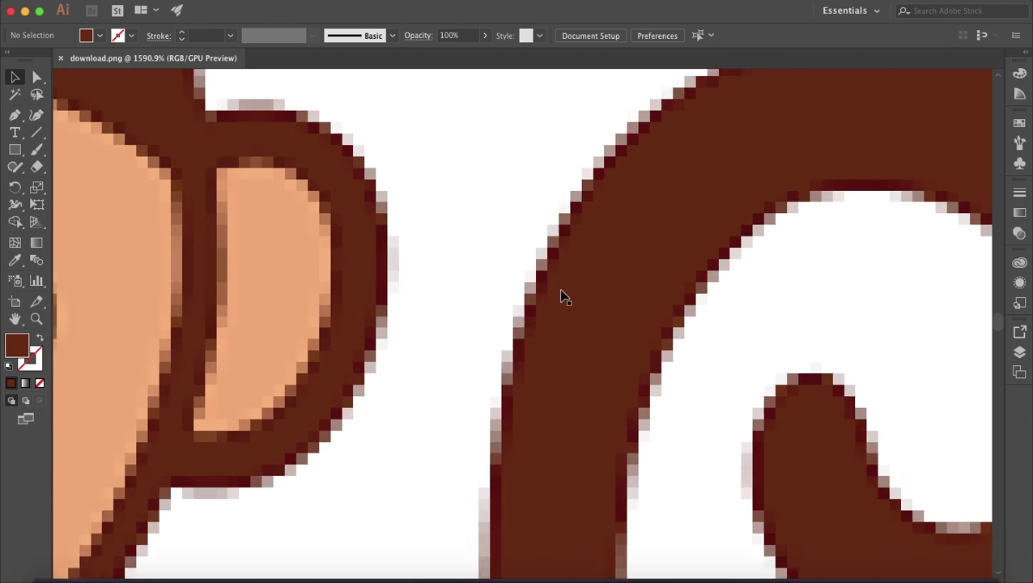
pyautogui.scroll(-20, 564, 298)
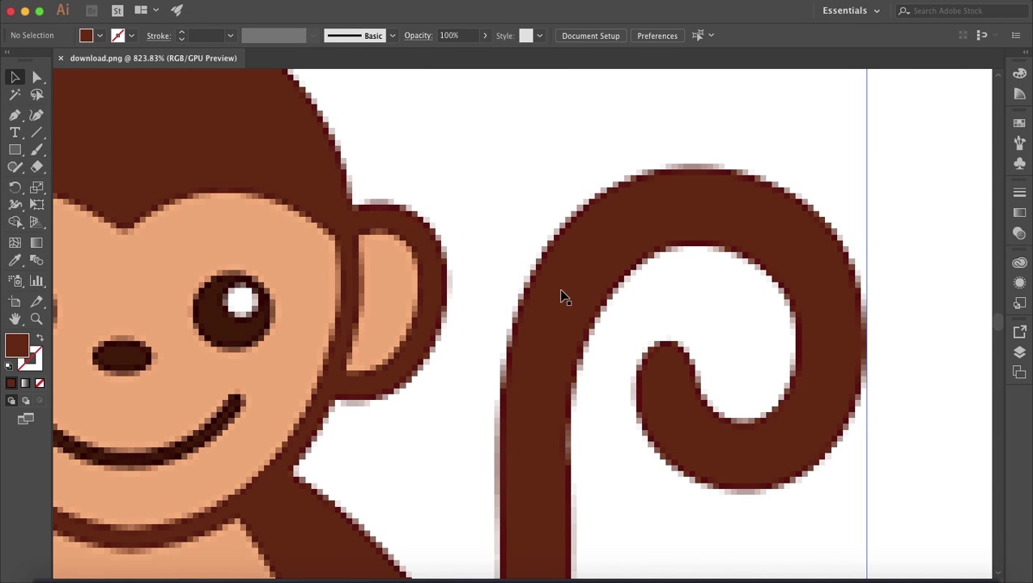
# Step: Select the monkey image and open the Image Trace preset list in the Control bar
pyautogui.click(503, 279)
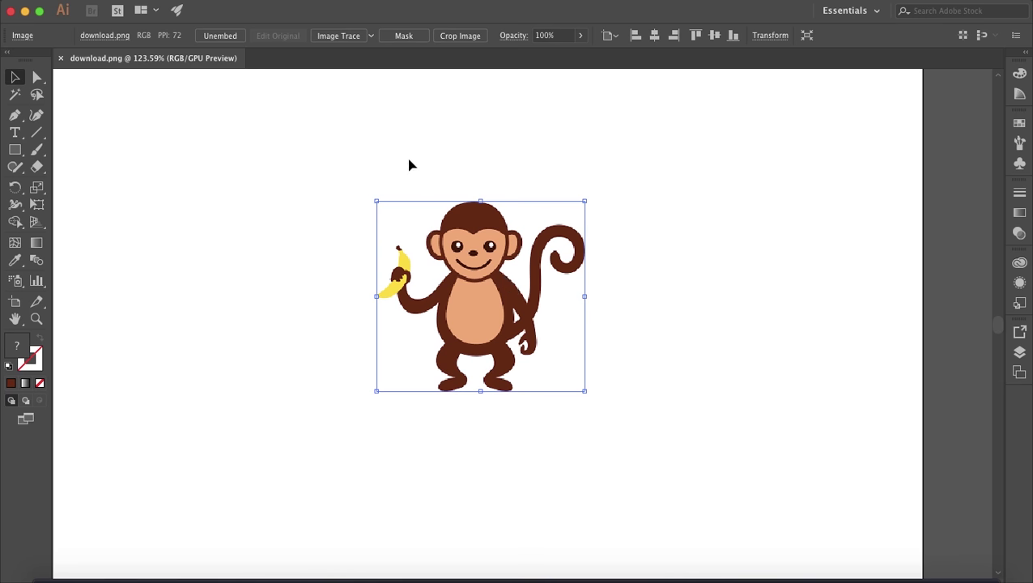
pyautogui.click(373, 35)
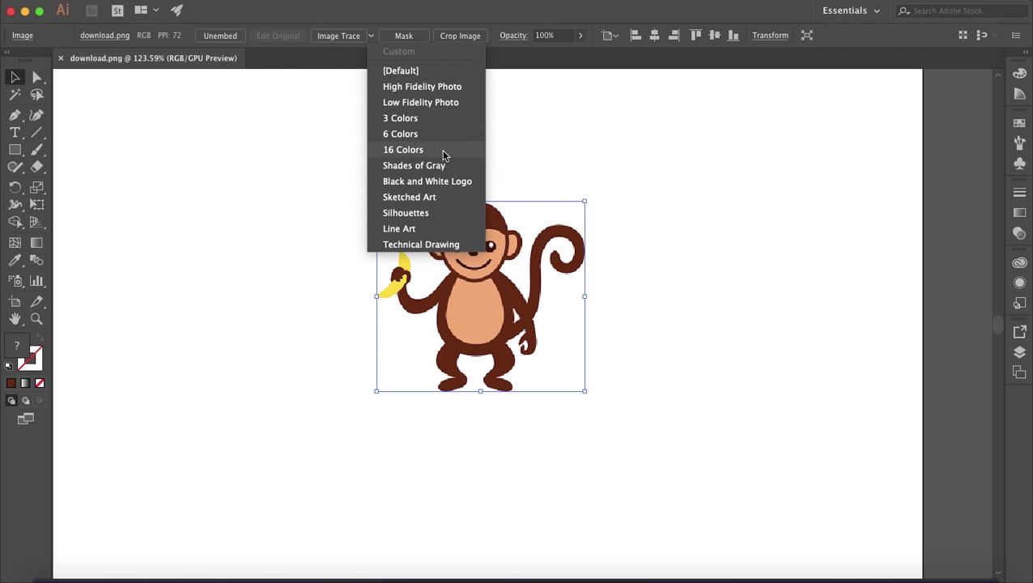
pyautogui.click(593, 157)
pyautogui.scroll(5, 592, 157)
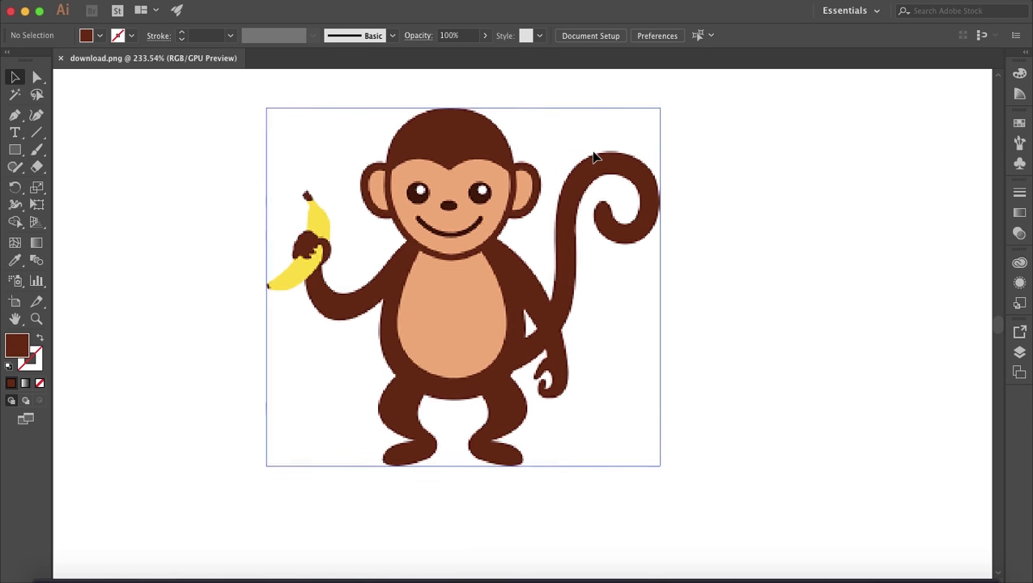
pyautogui.scroll(2, 593, 157)
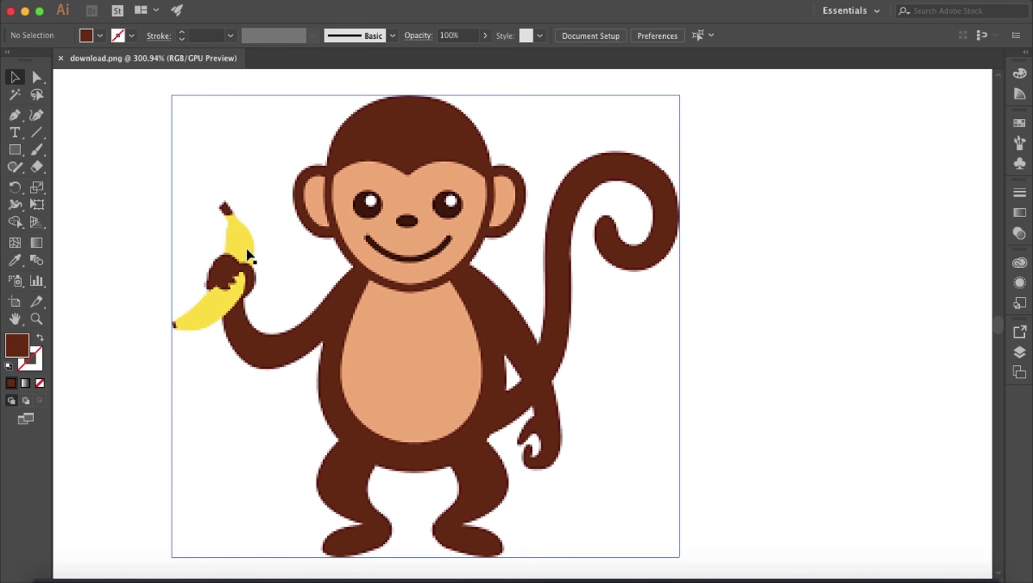
pyautogui.click(412, 160)
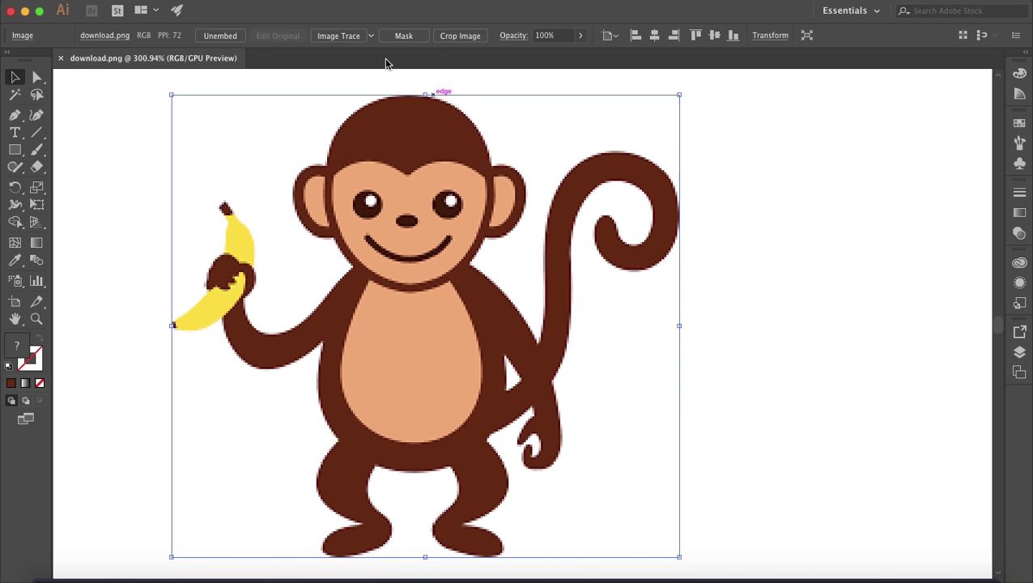
pyautogui.click(370, 37)
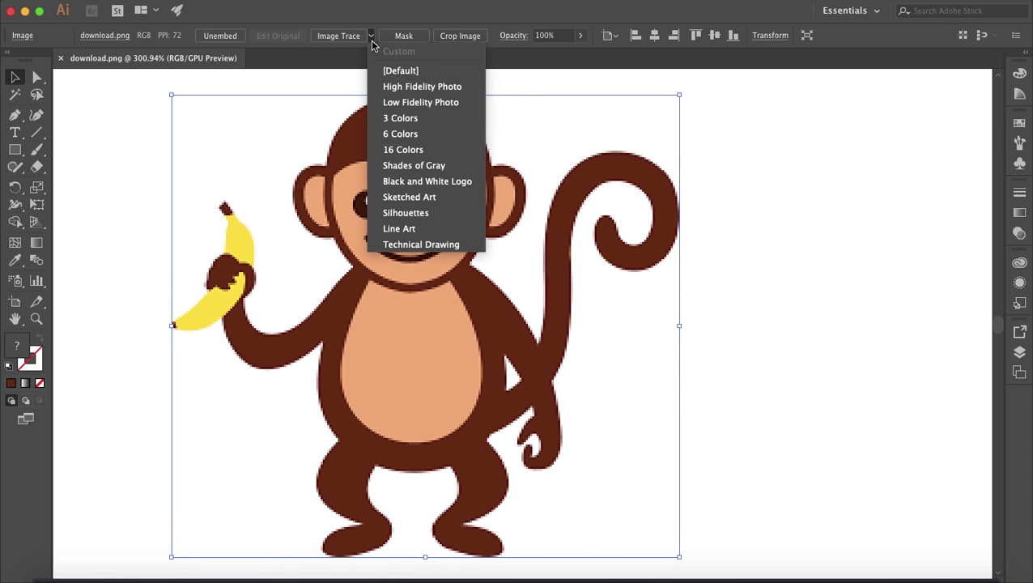
# Step: Trace the monkey with the 6 Colors preset, deselect, and zoom to inspect its edges
pyautogui.click(416, 134)
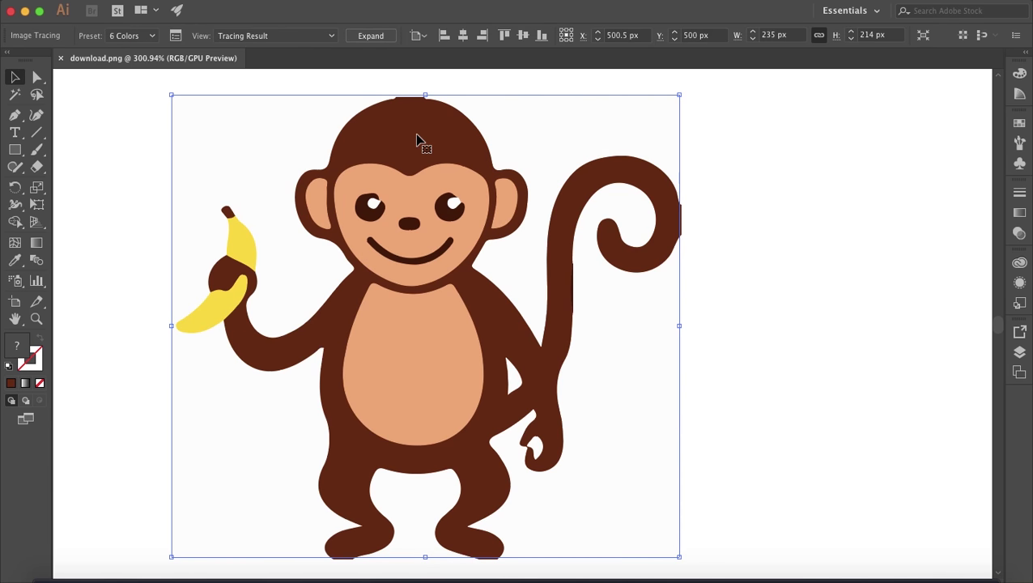
pyautogui.click(731, 144)
pyautogui.scroll(10, 612, 201)
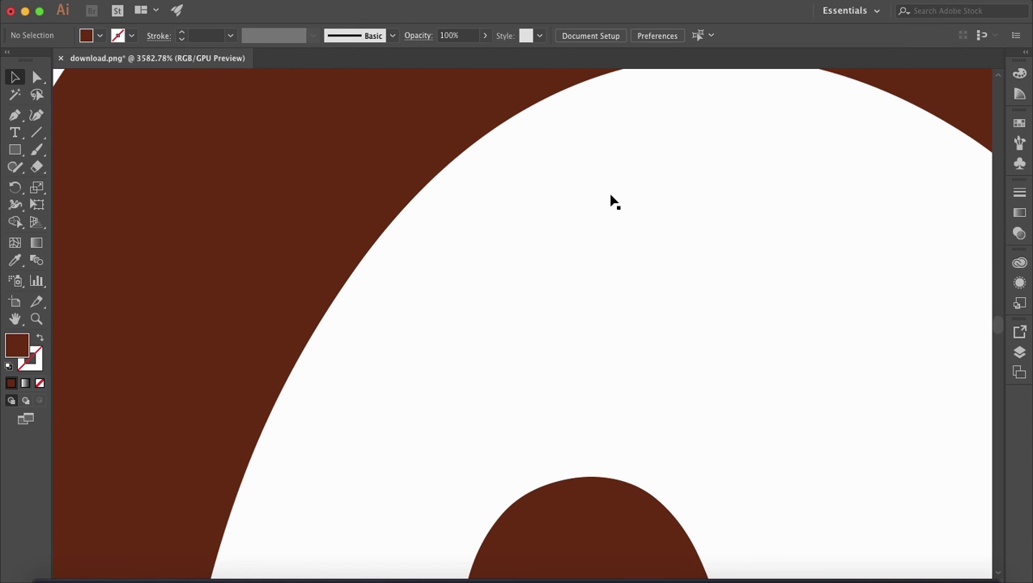
pyautogui.scroll(-6, 612, 201)
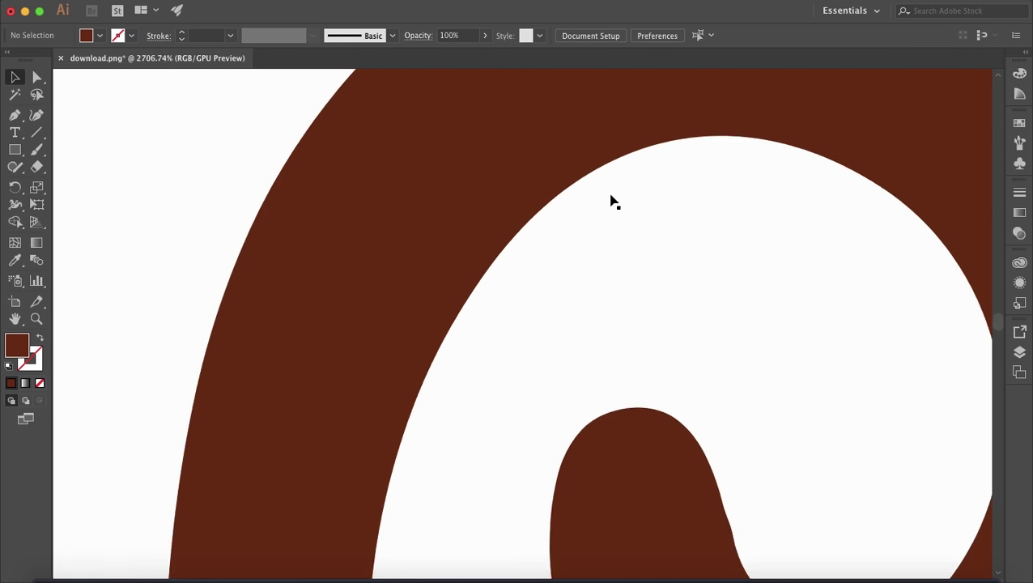
pyautogui.scroll(-3, 612, 201)
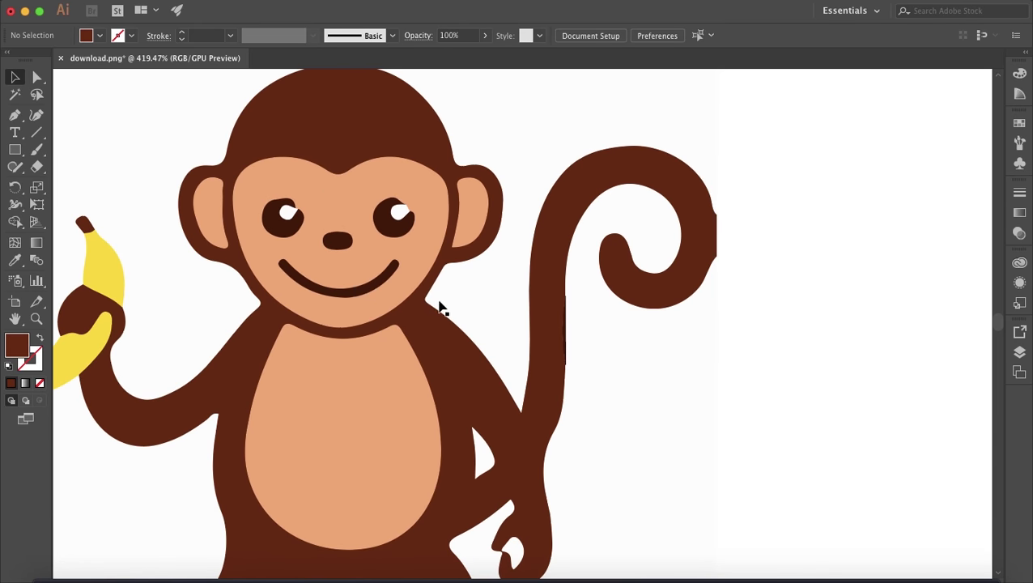
pyautogui.scroll(-2, 396, 277)
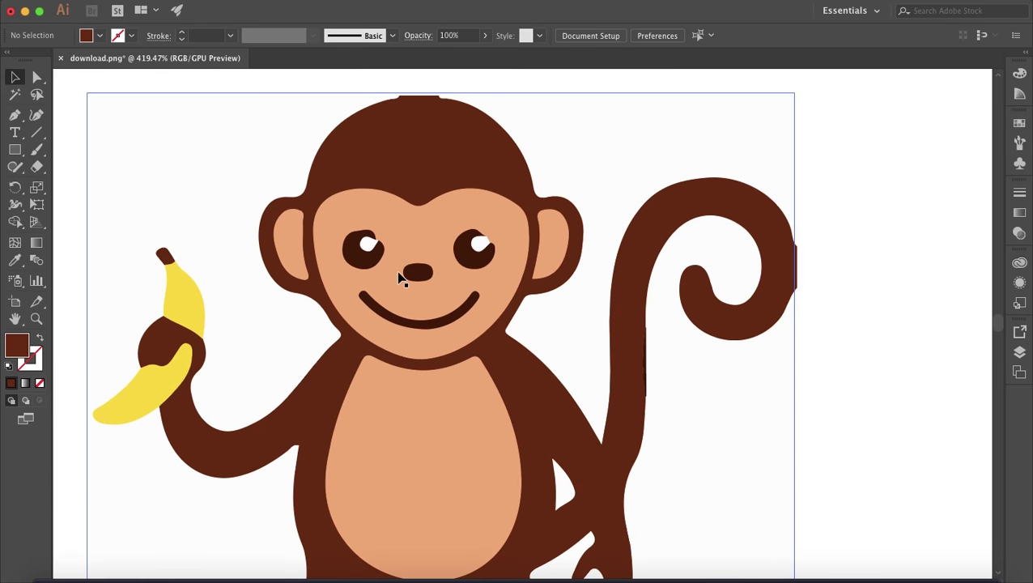
# Step: Select the monkey image, undoing an accidental nudge, and open the Image Trace presets
pyautogui.click(398, 278)
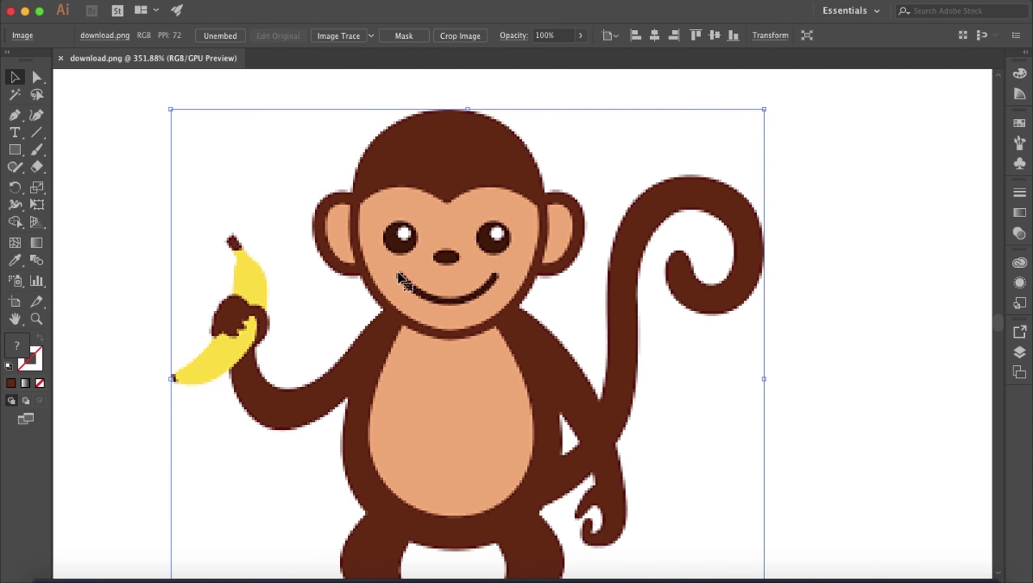
pyautogui.moveTo(398, 278); pyautogui.dragTo(391, 252)
pyautogui.press('super+z')
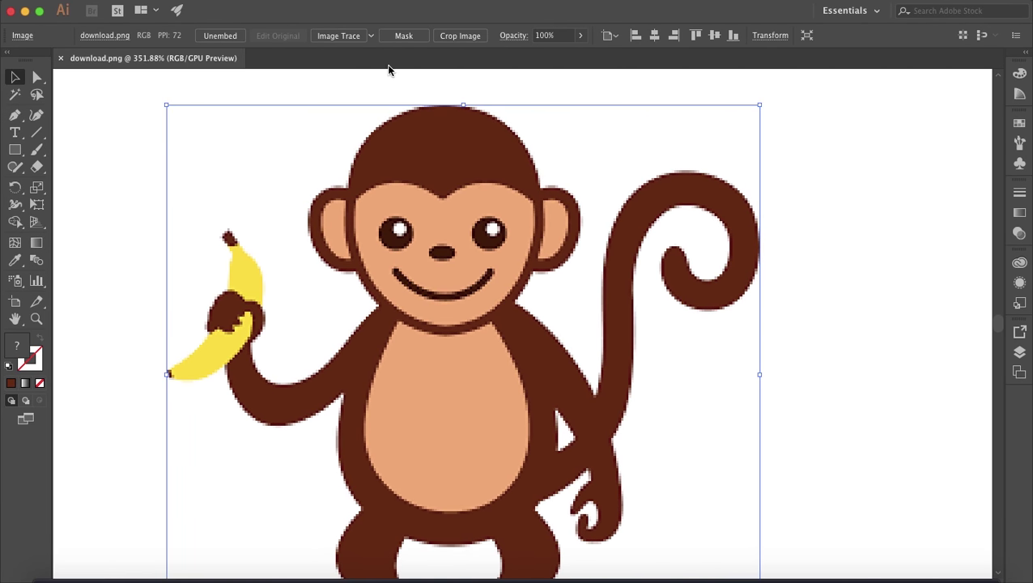
pyautogui.click(371, 36)
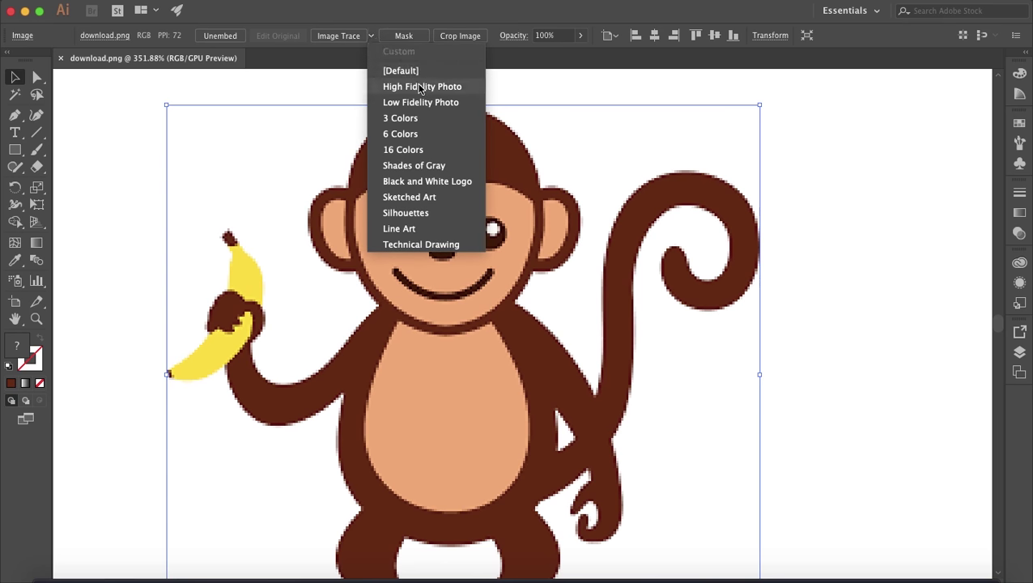
# Step: Apply the High Fidelity Photo trace, inspect the face up close, then undo it
pyautogui.click(465, 86)
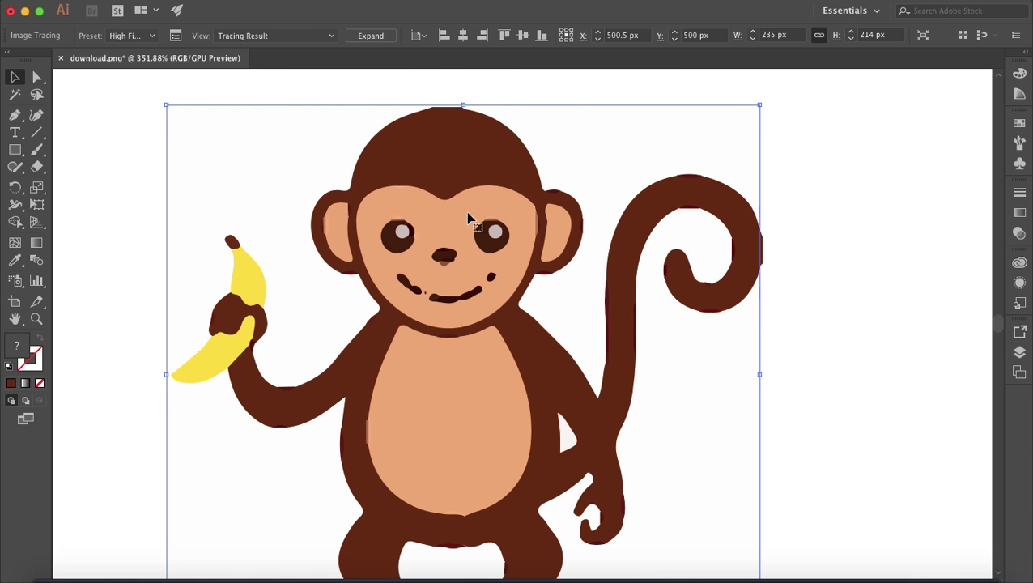
pyautogui.scroll(-2, 468, 218)
pyautogui.scroll(5, 468, 218)
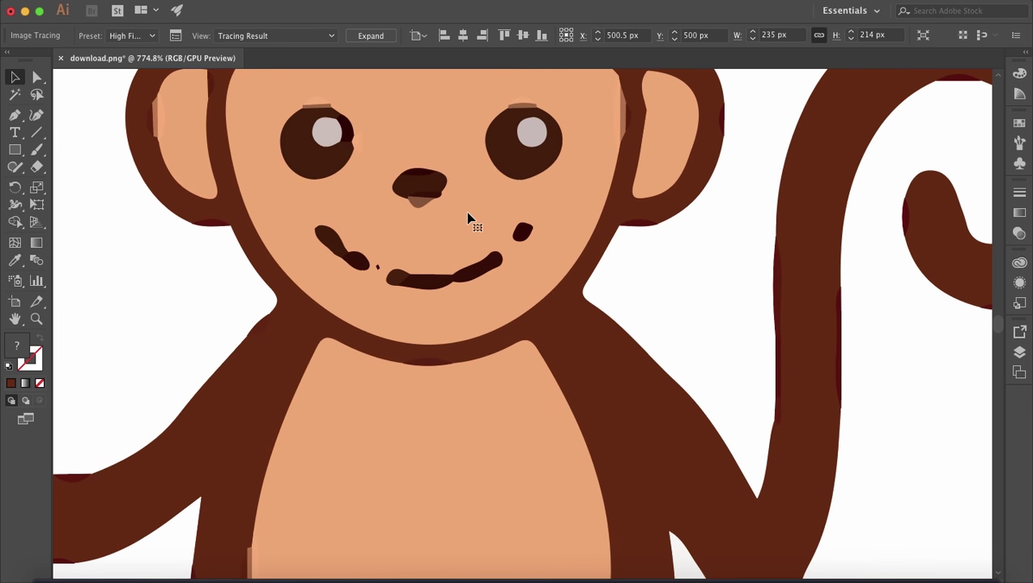
pyautogui.scroll(-3, 468, 218)
pyautogui.scroll(3, 468, 218)
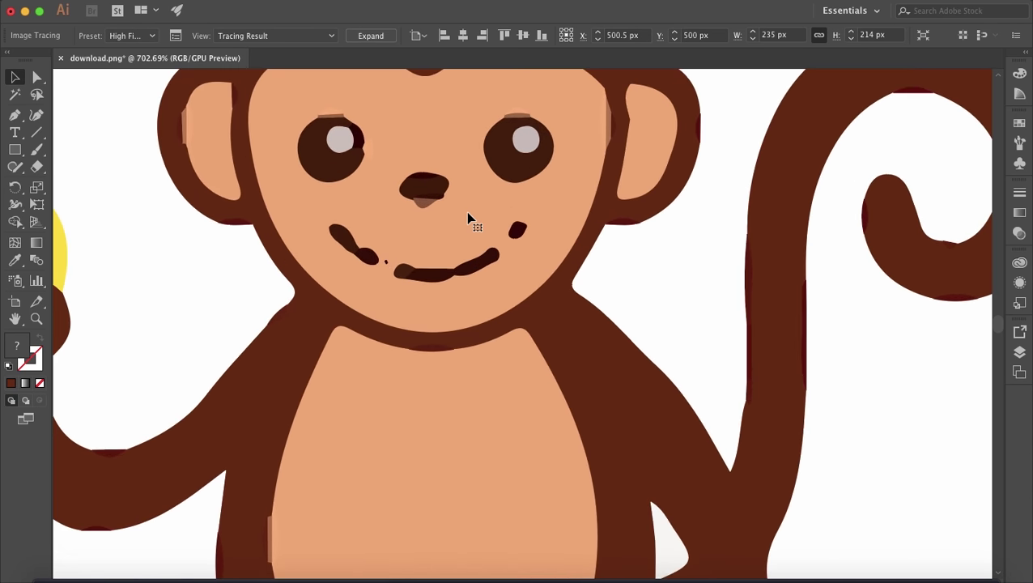
pyautogui.hscroll(4, 468, 219)
pyautogui.scroll(2, 468, 219)
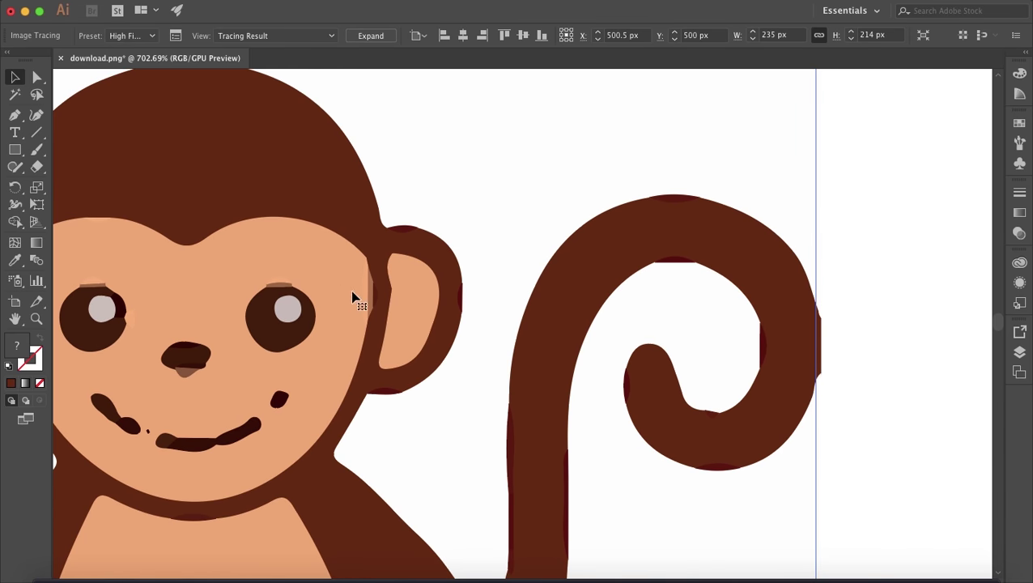
pyautogui.scroll(-2, 375, 270)
pyautogui.hotkey('ctrl', 'z')
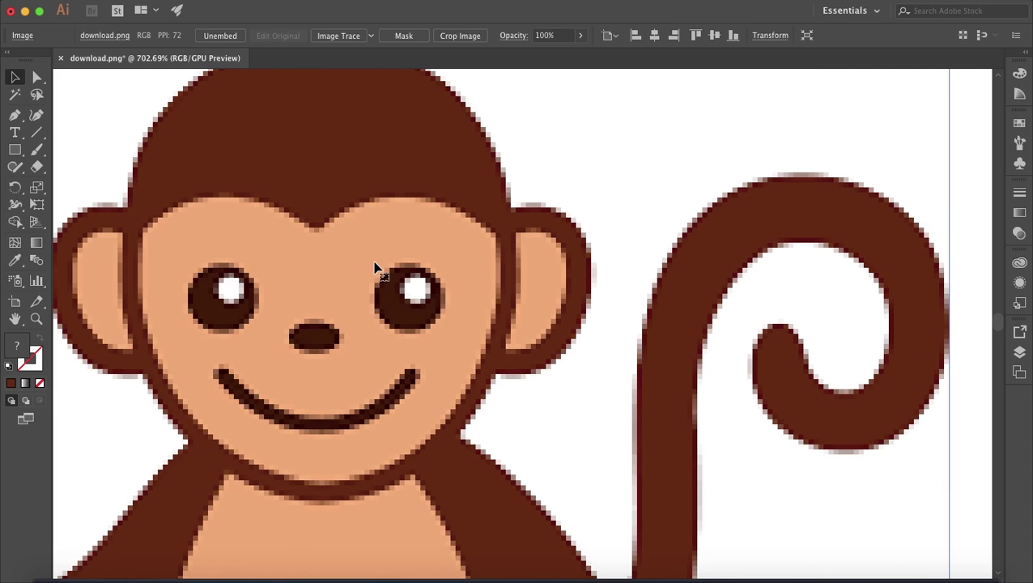
pyautogui.scroll(-2, 375, 270)
# Step: Trace the monkey with the Low Fidelity Photo preset, inspect the smooth edges, and reselect the tracing
pyautogui.click(371, 37)
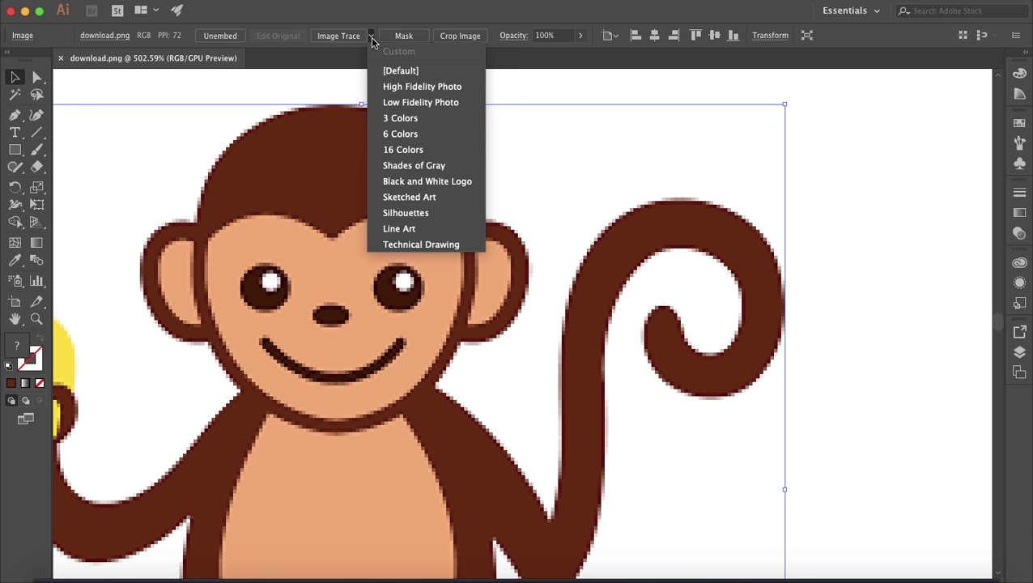
pyautogui.click(411, 103)
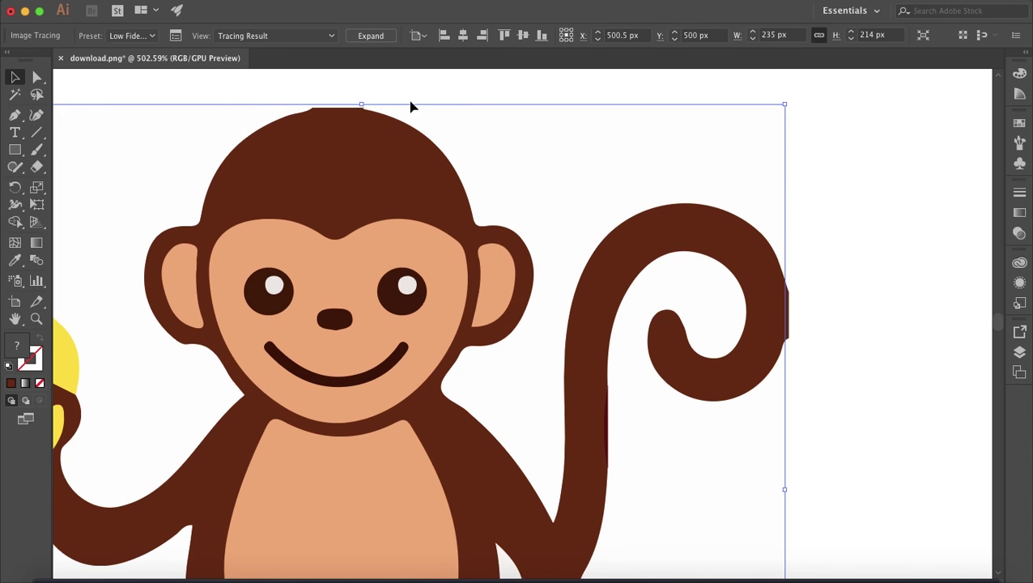
pyautogui.click(824, 165)
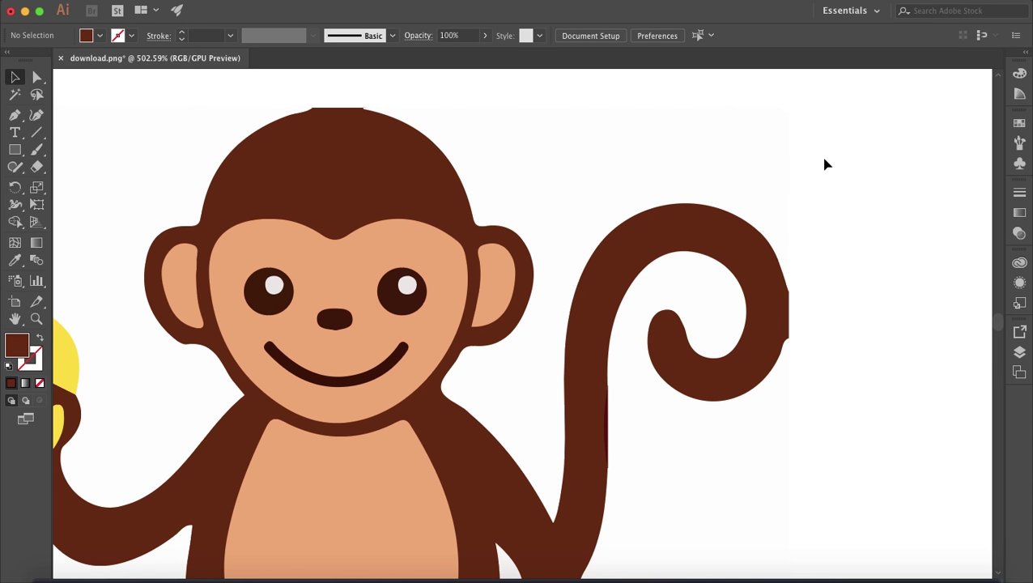
pyautogui.scroll(-5, 826, 164)
pyautogui.scroll(6, 826, 164)
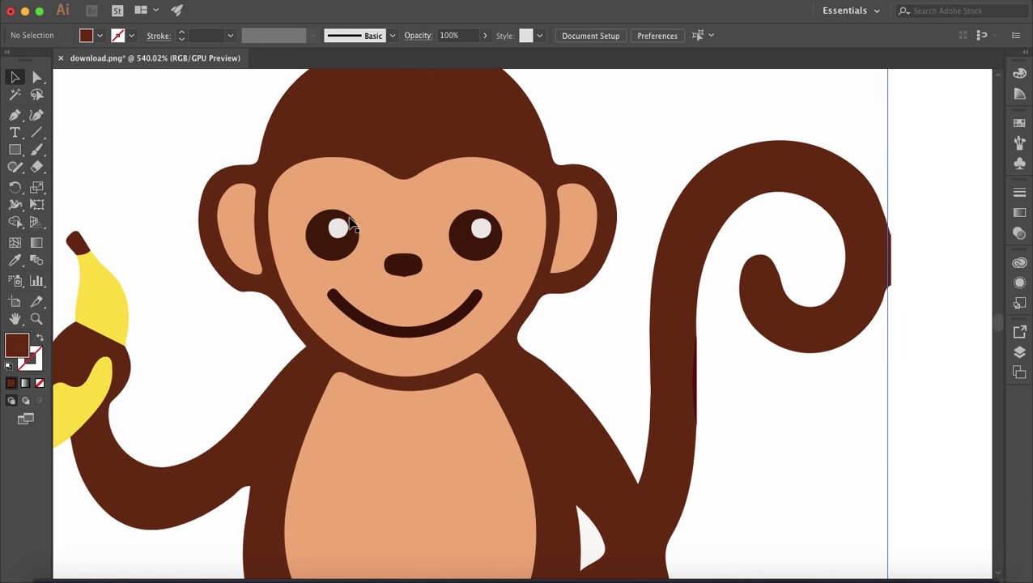
pyautogui.scroll(3, 468, 174)
pyautogui.hscroll(2, 468, 174)
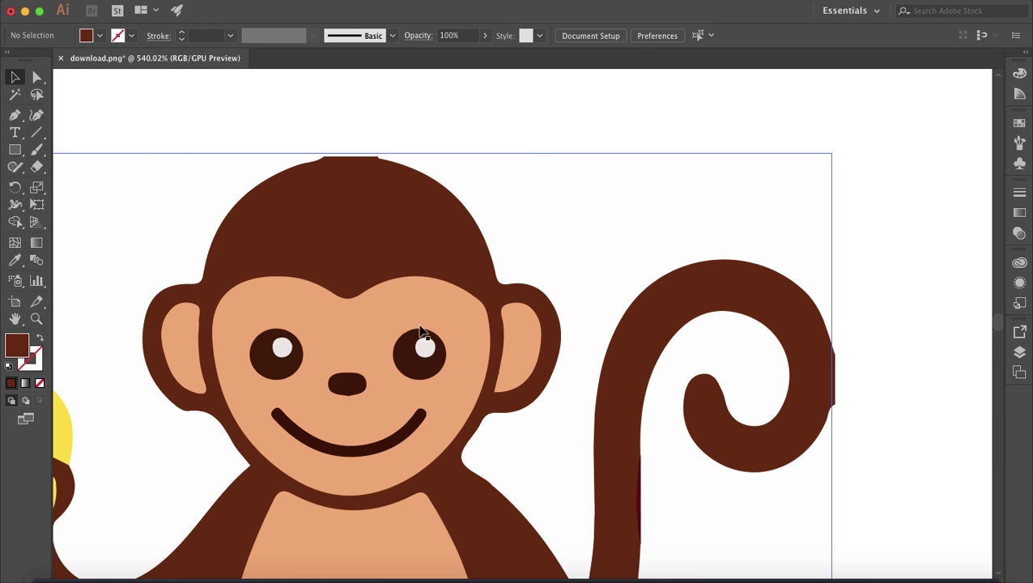
pyautogui.scroll(-10, 422, 335)
pyautogui.scroll(6, 421, 332)
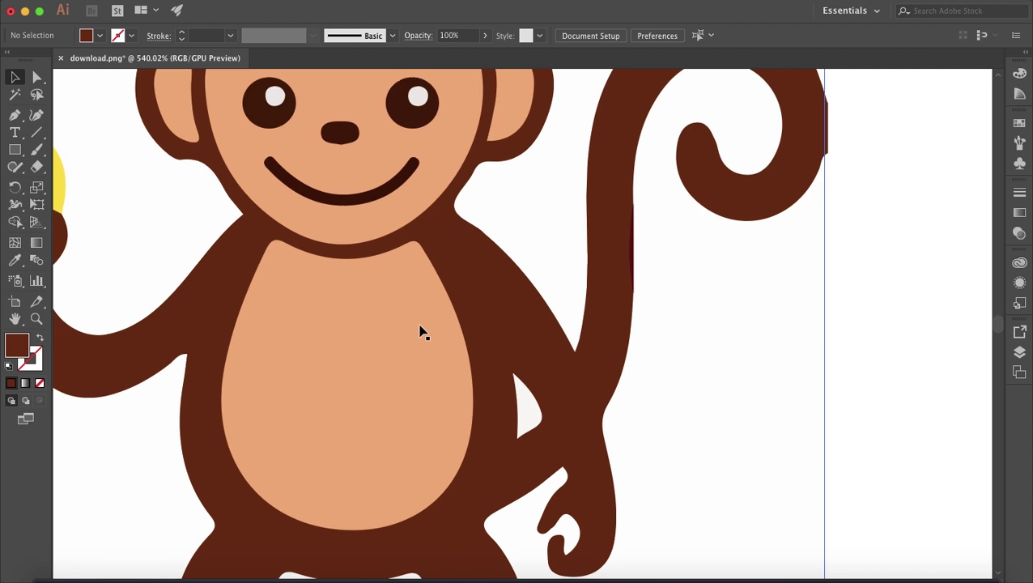
pyautogui.scroll(-3, 422, 332)
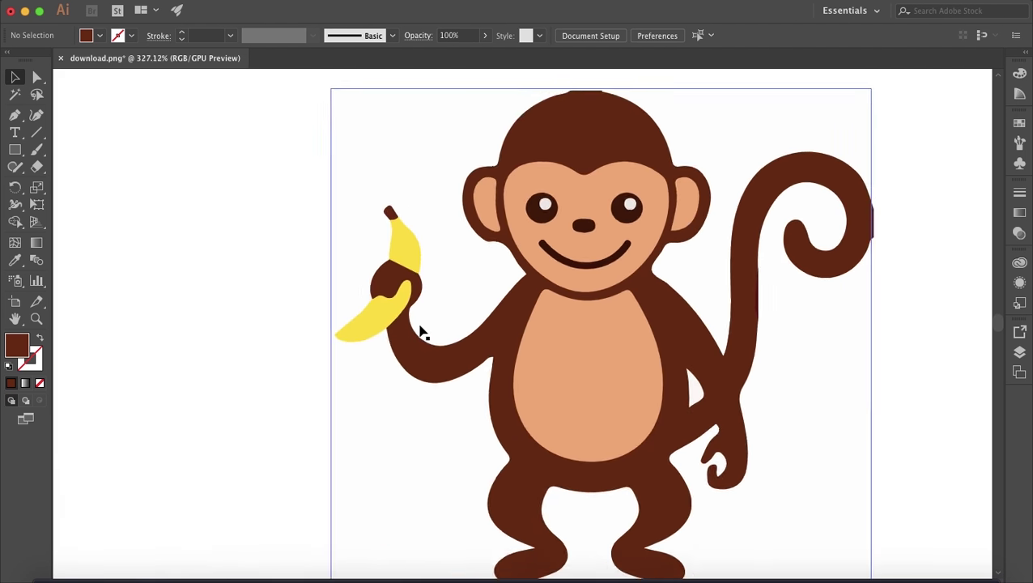
pyautogui.click(525, 299)
pyautogui.hscroll(3, 526, 301)
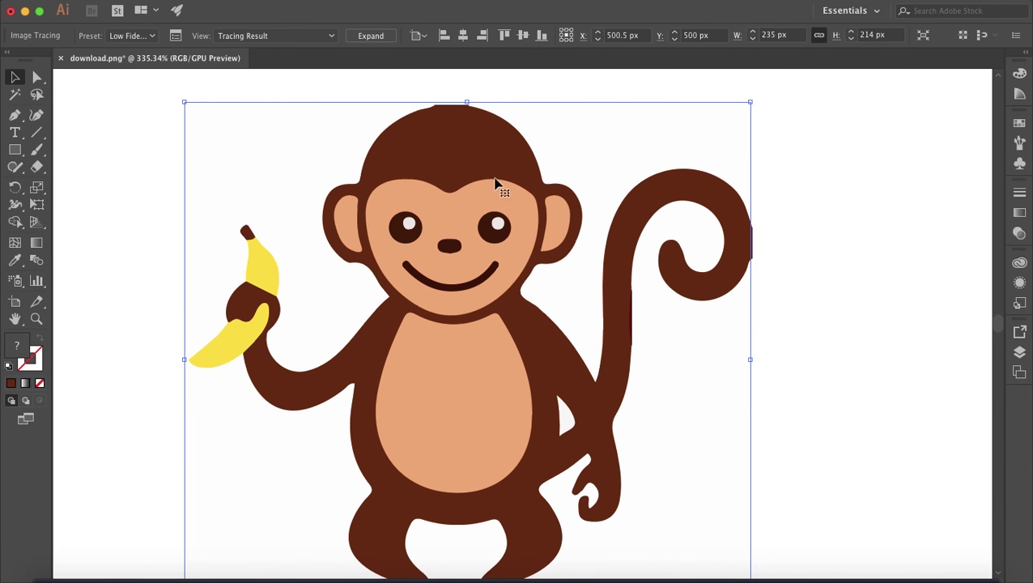
# Step: Expand the tracing into editable paths and zoom in on the head with Direct Selection
pyautogui.click(373, 35)
pyautogui.click(108, 116)
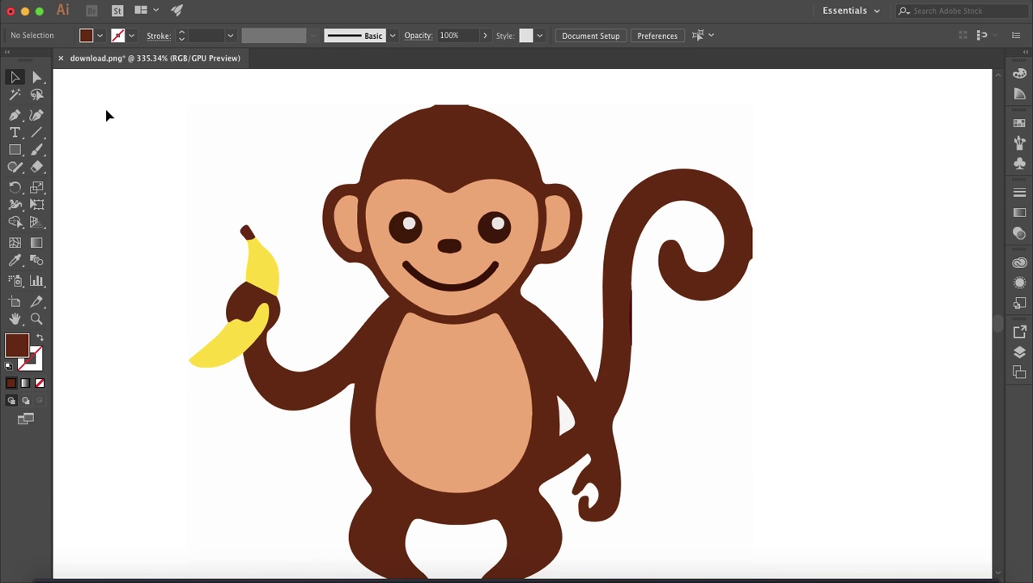
pyautogui.click(33, 78)
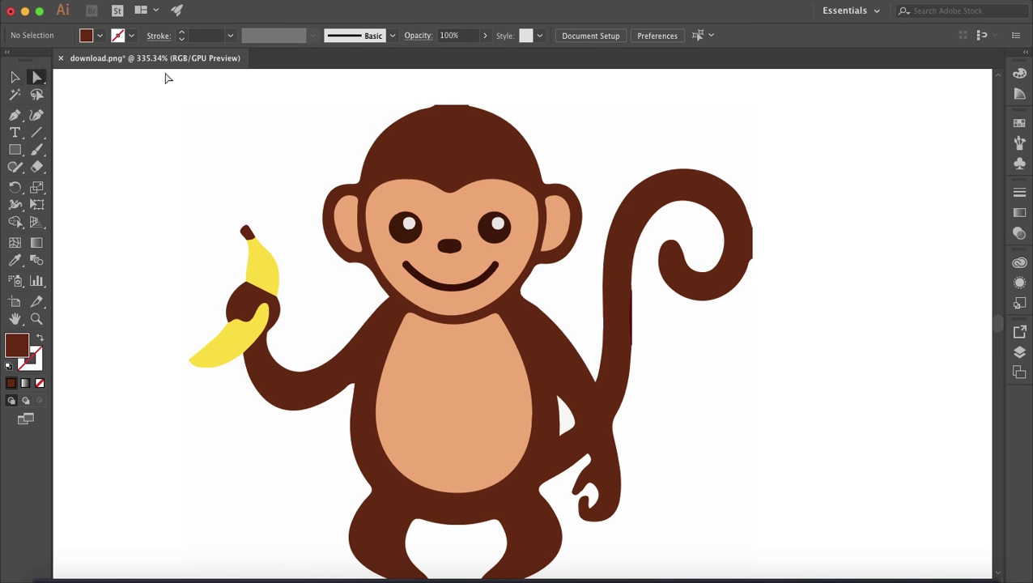
pyautogui.scroll(5, 441, 114)
pyautogui.scroll(3, 441, 120)
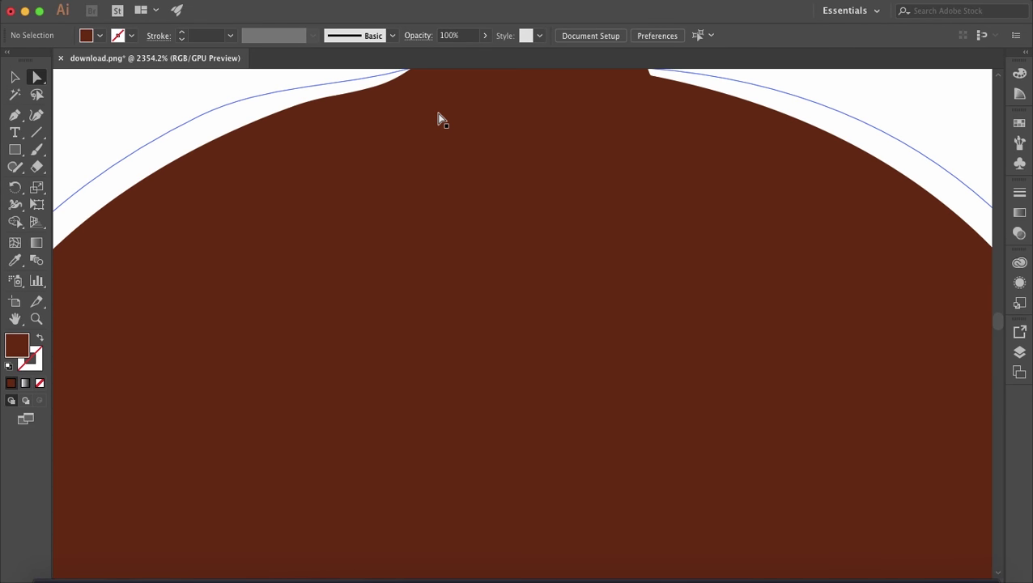
pyautogui.scroll(2, 399, 172)
# Step: Drag the left and right corner anchors of the head's flat top downward to level it
pyautogui.click(381, 185)
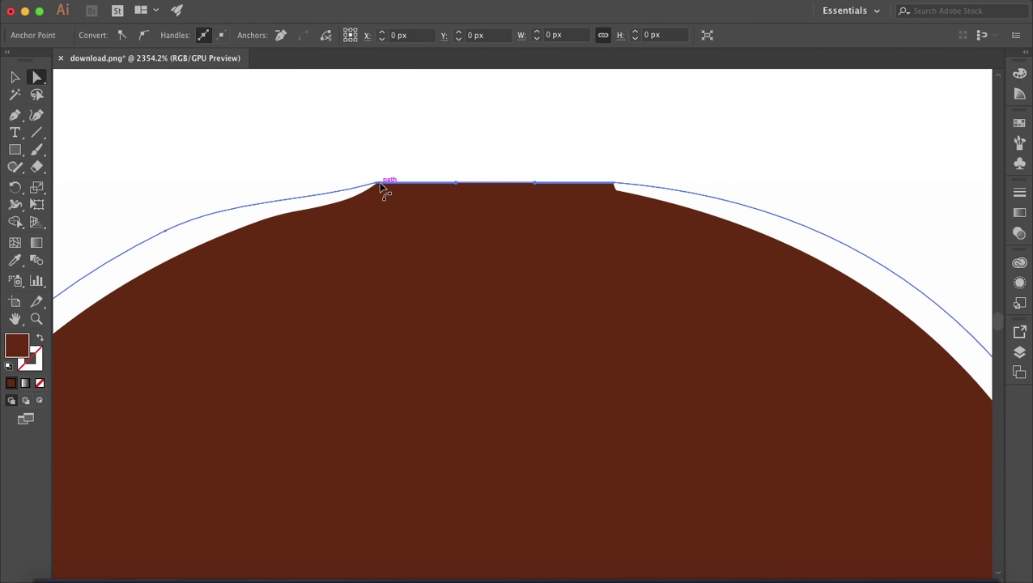
pyautogui.scroll(2, 380, 191)
pyautogui.click(333, 239)
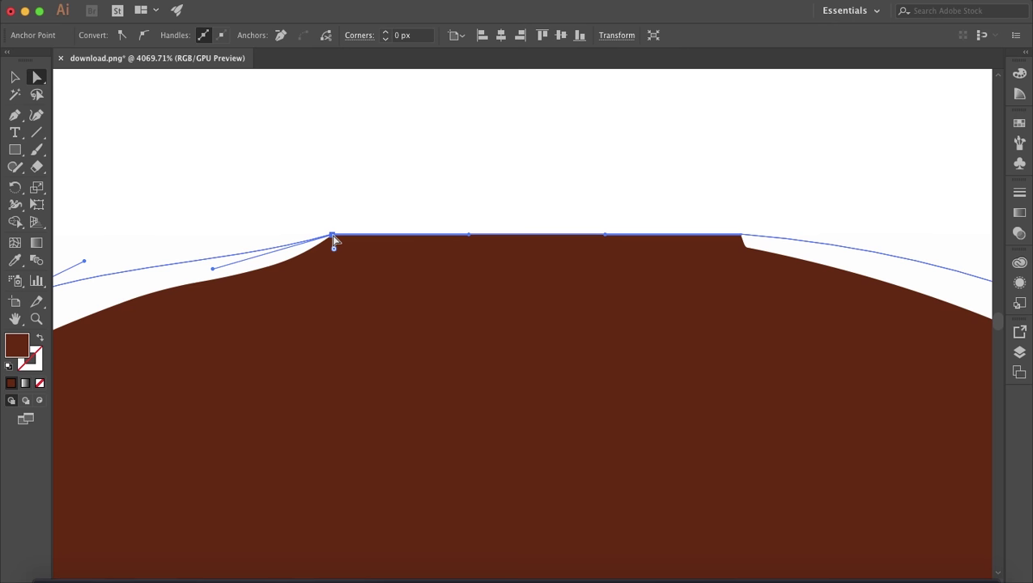
pyautogui.moveTo(332, 237); pyautogui.dragTo(334, 249)
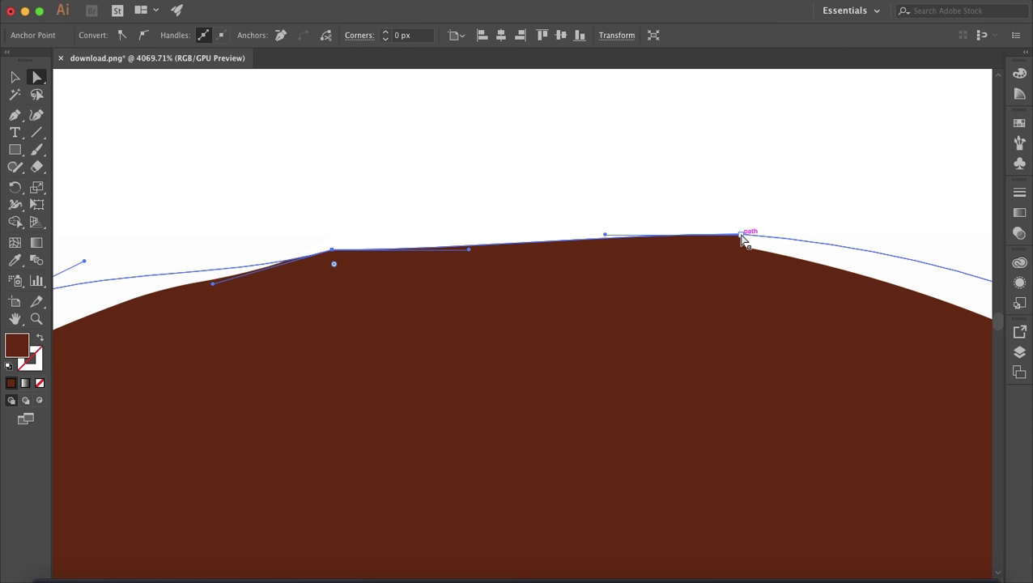
pyautogui.moveTo(743, 240); pyautogui.dragTo(744, 253)
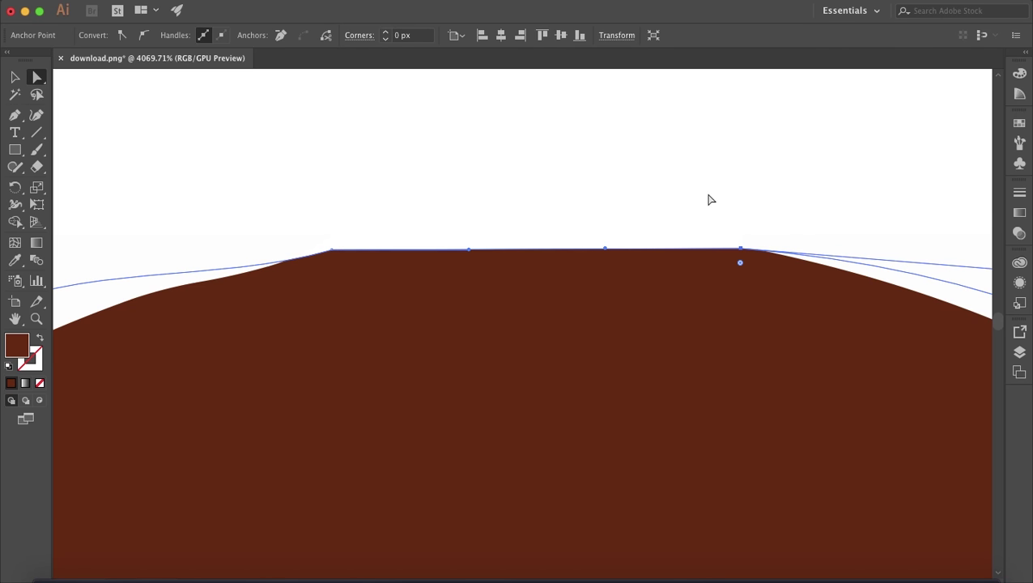
# Step: Zoom out to the full monkey and select the whole expanded group with the Selection tool
pyautogui.click(710, 200)
pyautogui.scroll(-6, 661, 208)
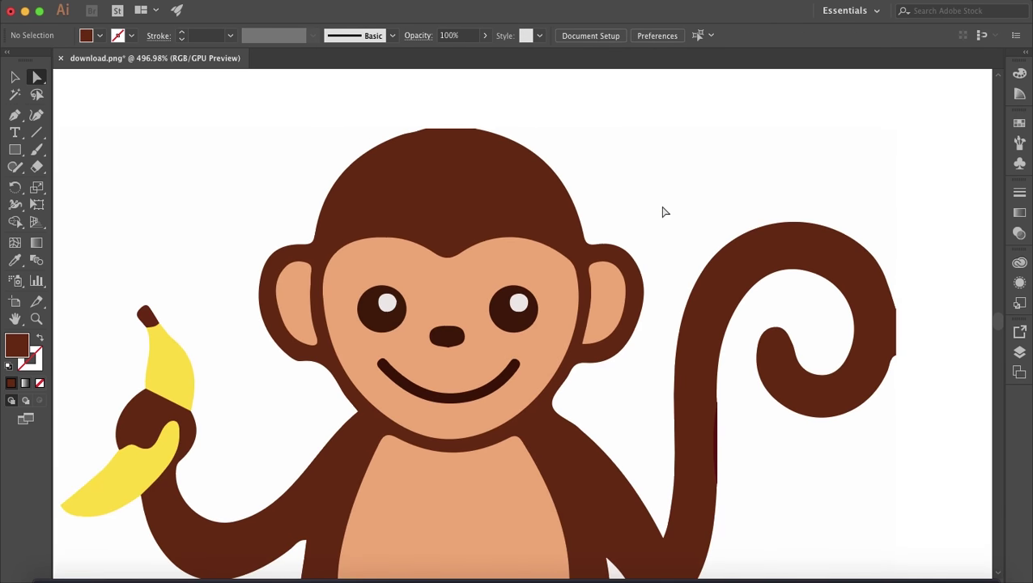
pyautogui.scroll(-3, 664, 213)
pyautogui.scroll(3, 662, 212)
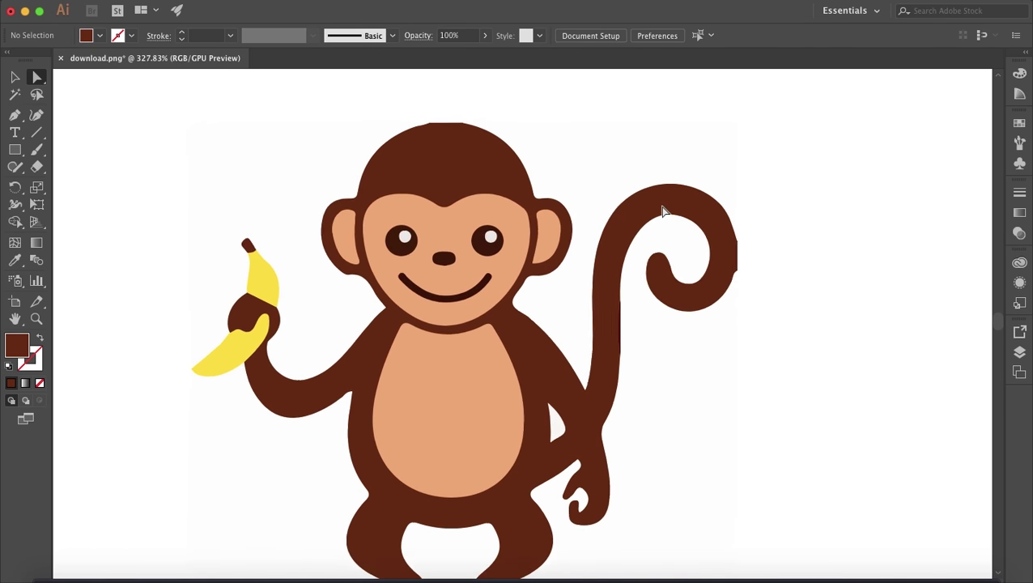
pyautogui.scroll(-3, 662, 212)
pyautogui.scroll(1, 663, 212)
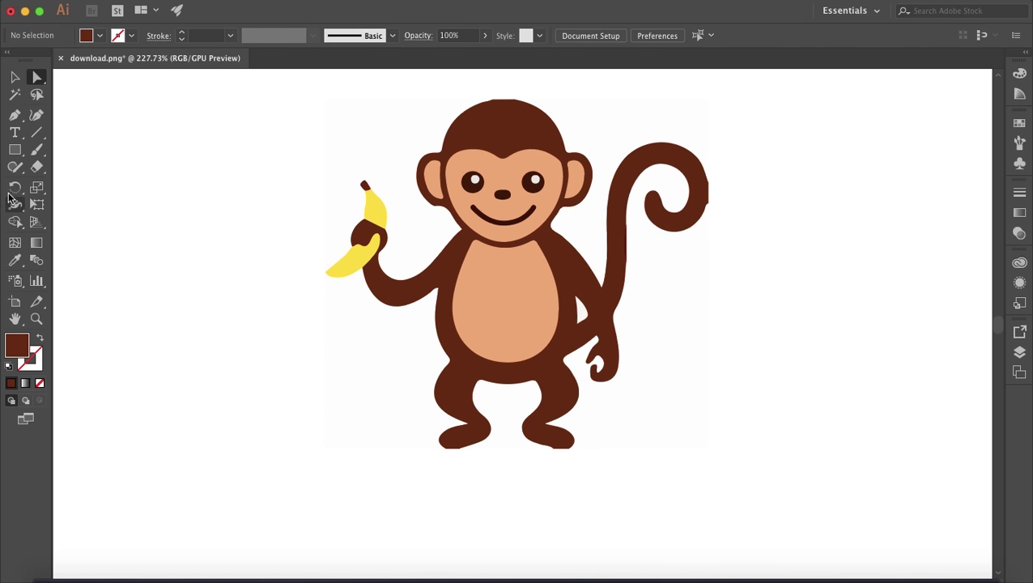
pyautogui.click(14, 77)
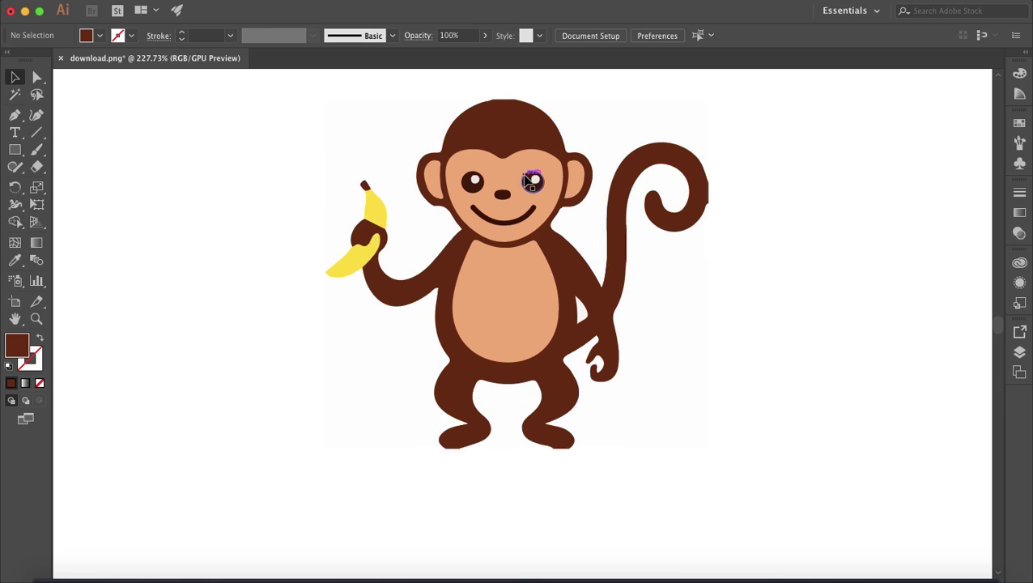
pyautogui.click(496, 261)
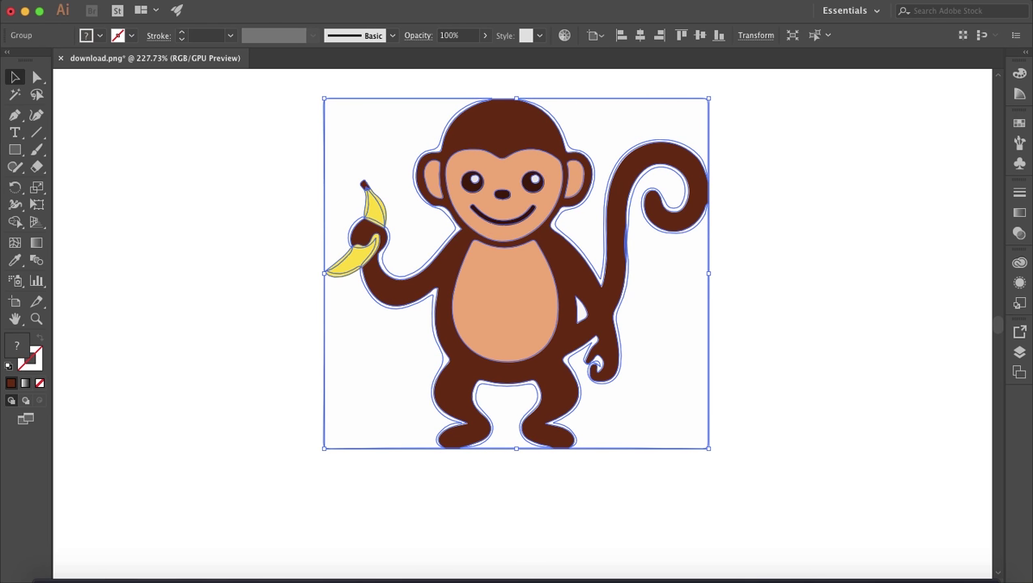
# Step: Turn on View > Show Transparency Grid and deselect the monkey group
pyautogui.click(356, 0)
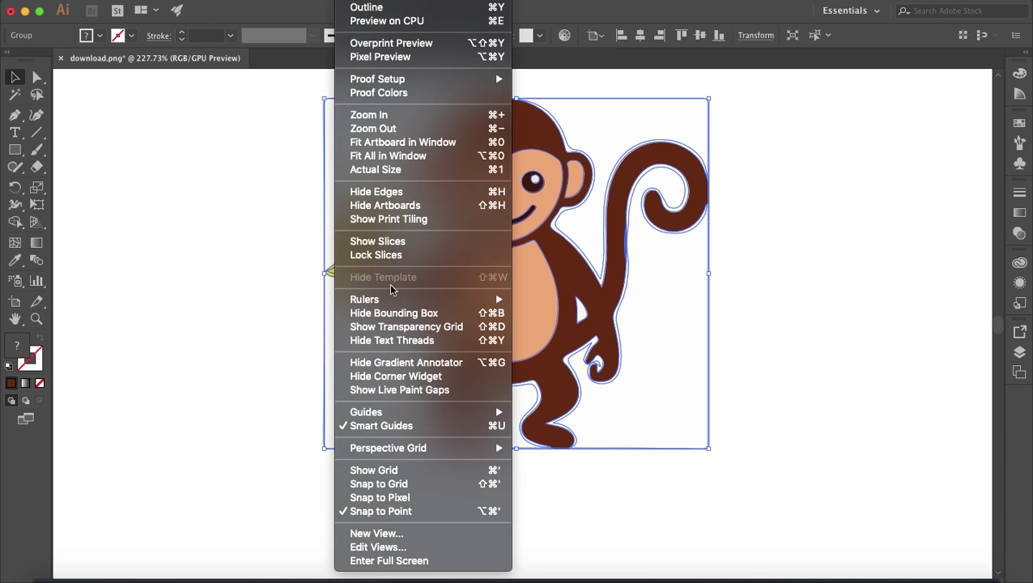
pyautogui.click(389, 326)
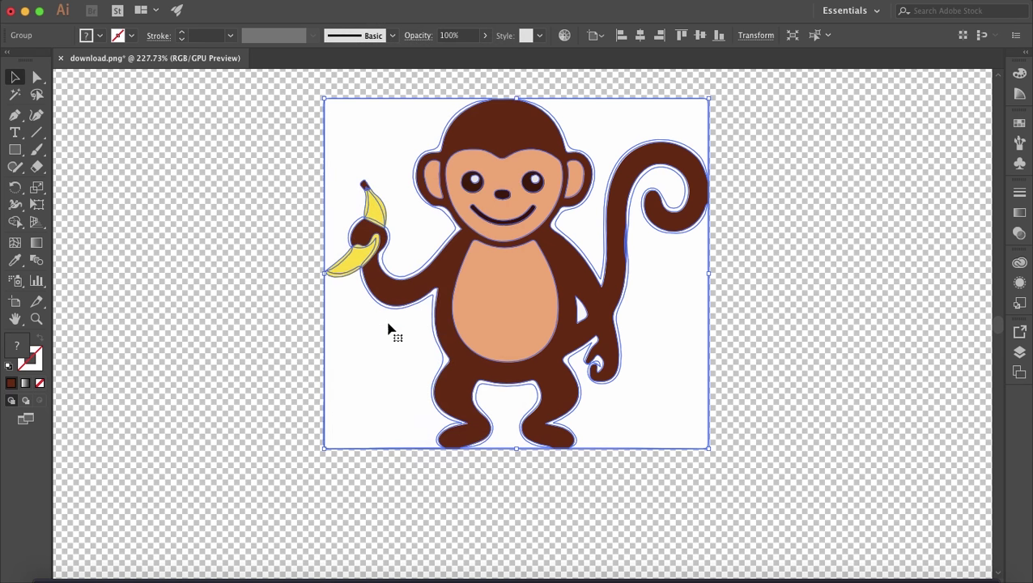
pyautogui.click(729, 170)
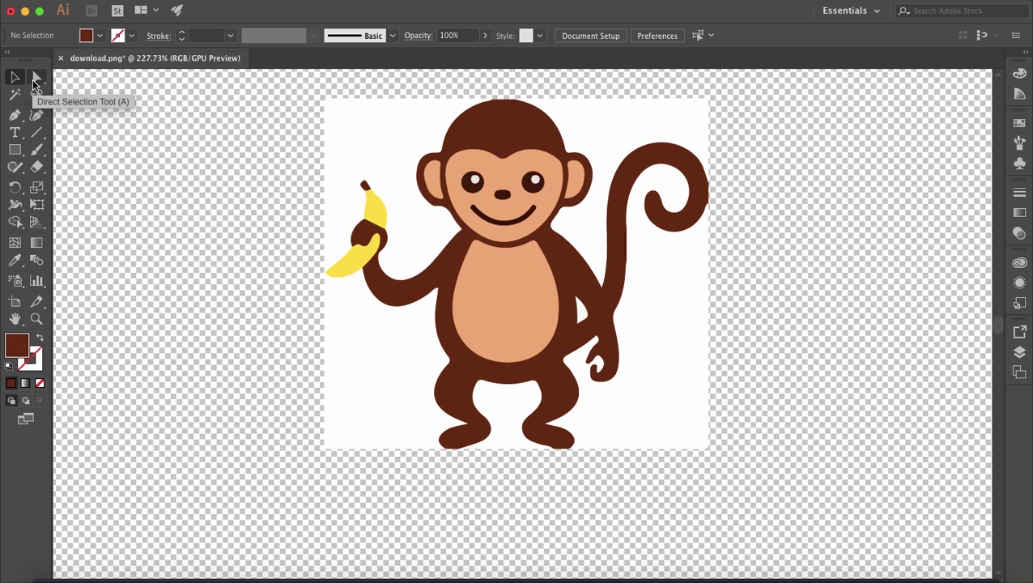
# Step: Delete the five white background pieces: all four corners and the gap between the legs
pyautogui.click(34, 81)
pyautogui.click(680, 117)
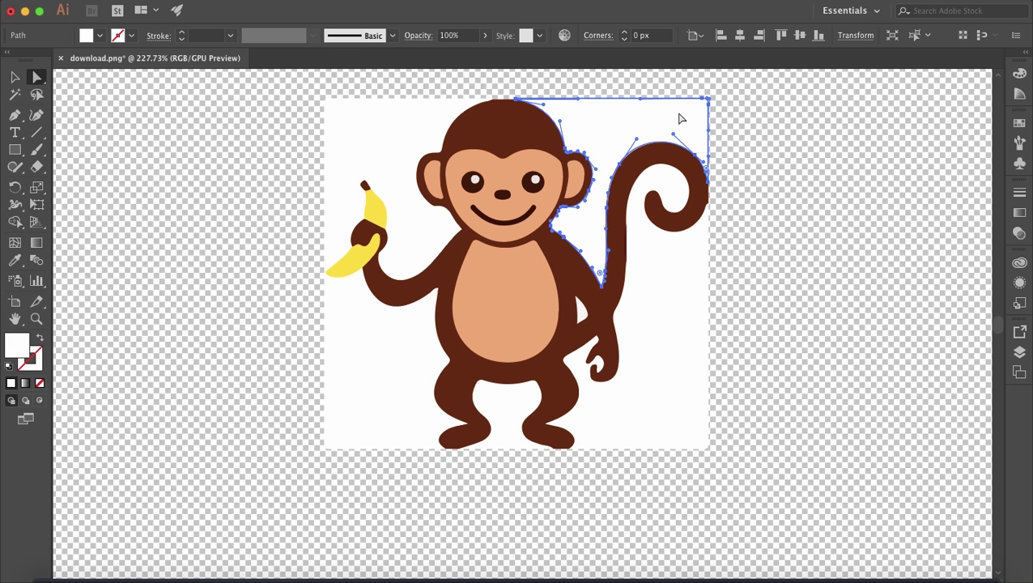
pyautogui.press('Delete')
pyautogui.click(406, 130)
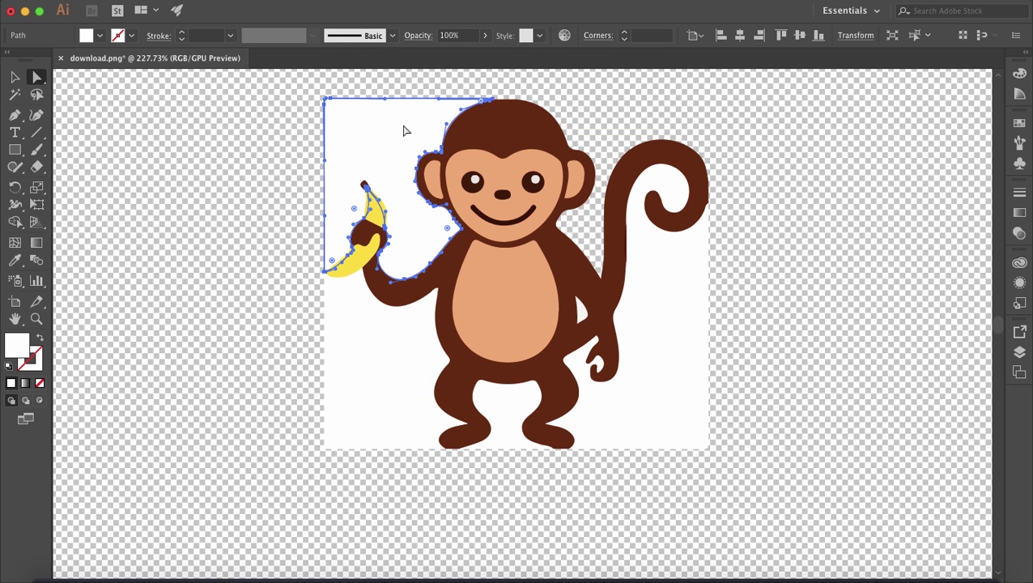
pyautogui.press('Delete')
pyautogui.click(369, 316)
pyautogui.press('Delete')
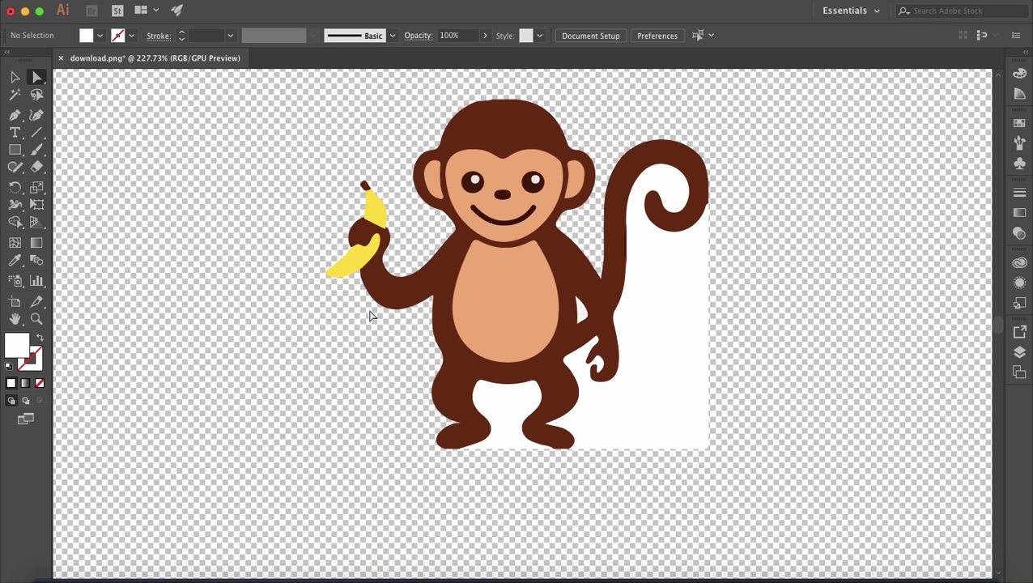
pyautogui.click(681, 366)
pyautogui.press('Delete')
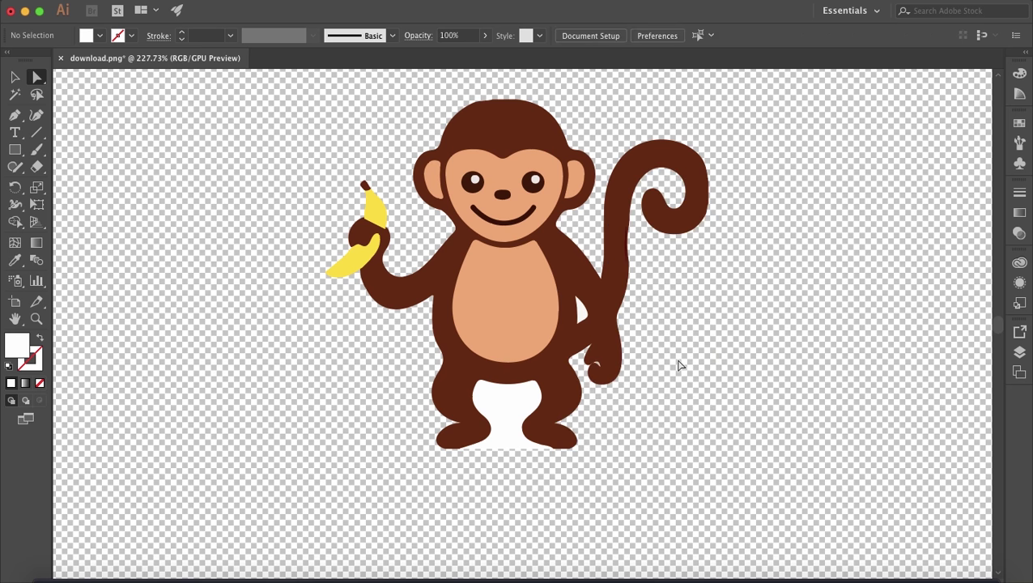
pyautogui.click(525, 403)
pyautogui.press('Delete')
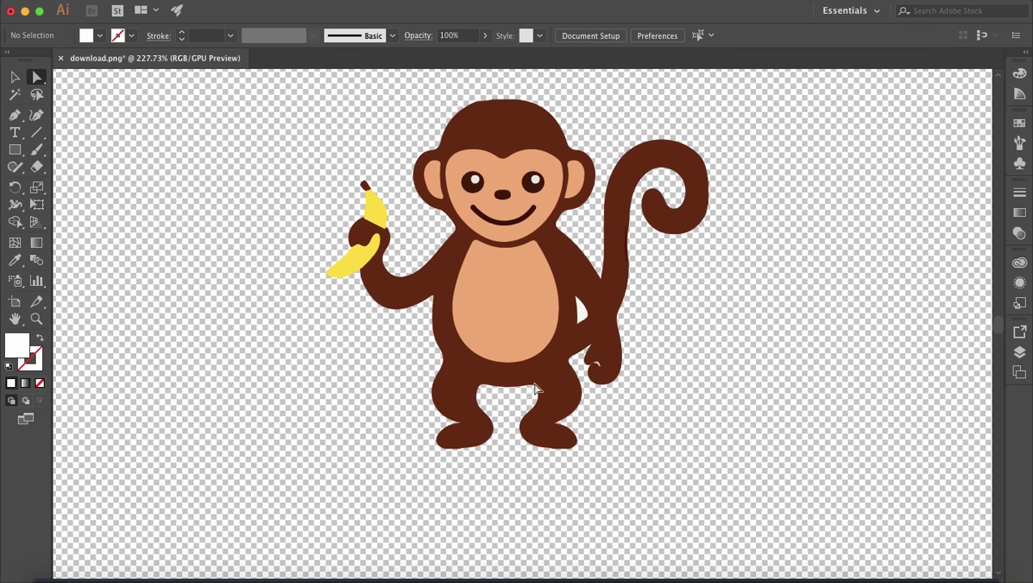
# Step: Restore the accidentally deleted white sliver, then select it together with the brown body path
pyautogui.click(580, 318)
pyautogui.scroll(3, 580, 318)
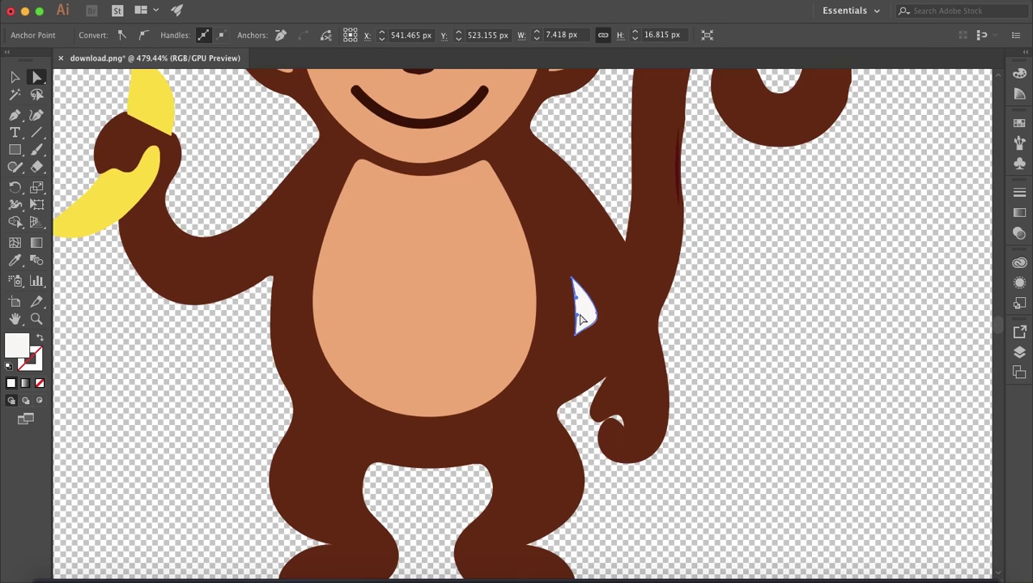
pyautogui.press('Delete')
pyautogui.press('Delete')
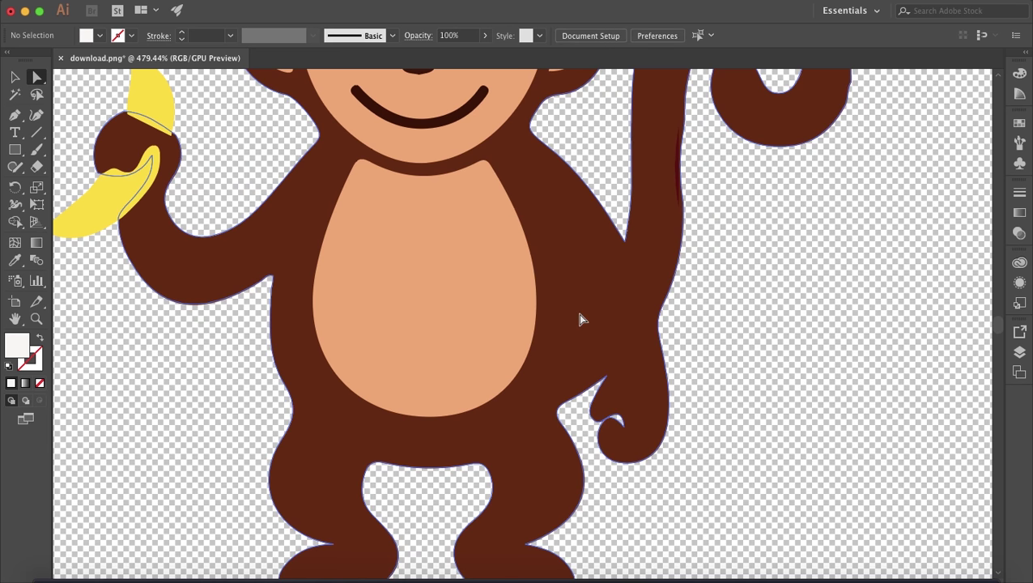
pyautogui.press('super+z')
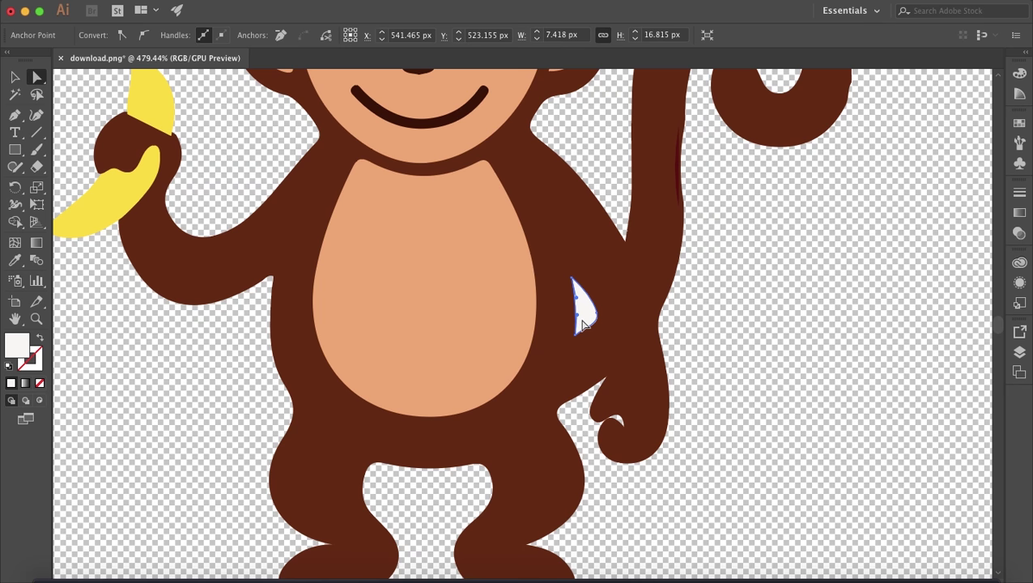
pyautogui.click(583, 323)
pyautogui.press('v')
pyautogui.click(582, 324)
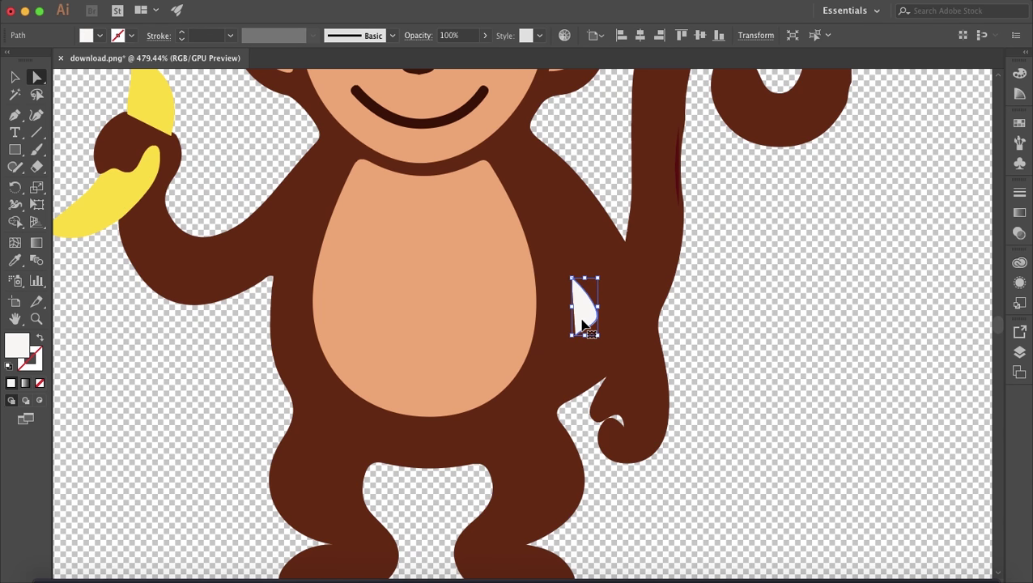
pyautogui.press('a')
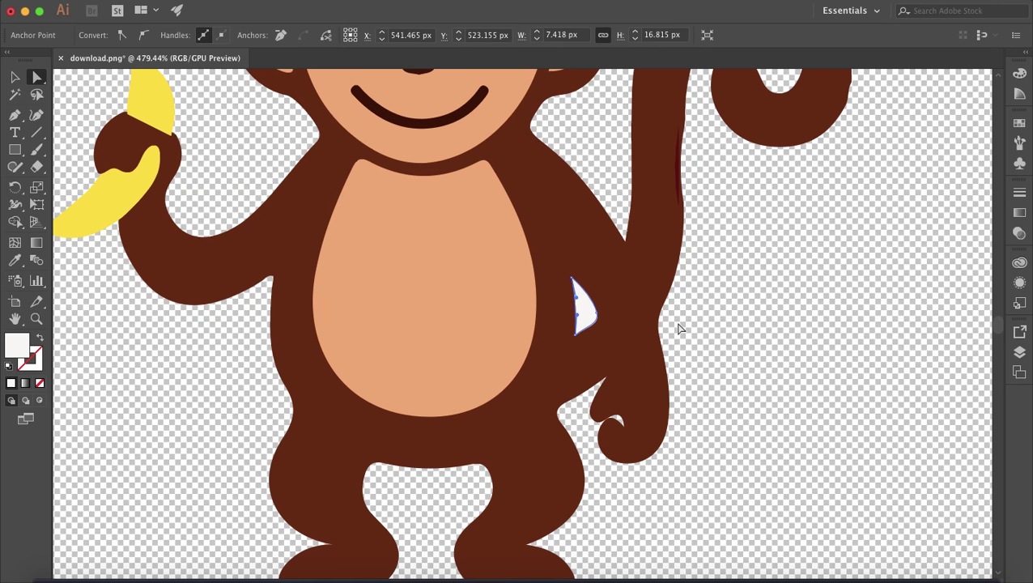
pyautogui.keyDown('shift'); pyautogui.click(557, 267); pyautogui.keyUp('shift')
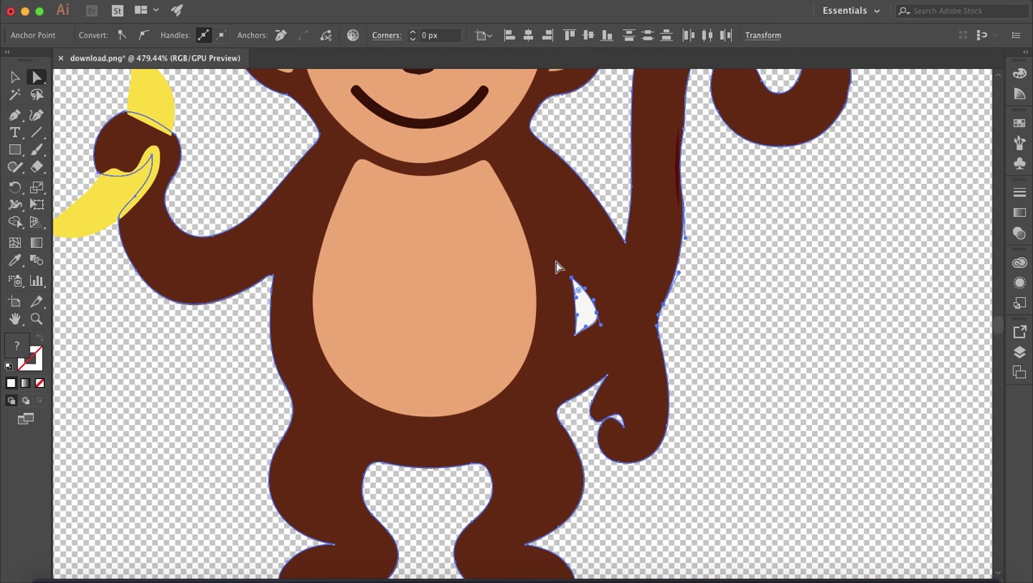
# Step: Use the Shape Builder to drag from the white sliver into the brown body, merging them
pyautogui.click(17, 230)
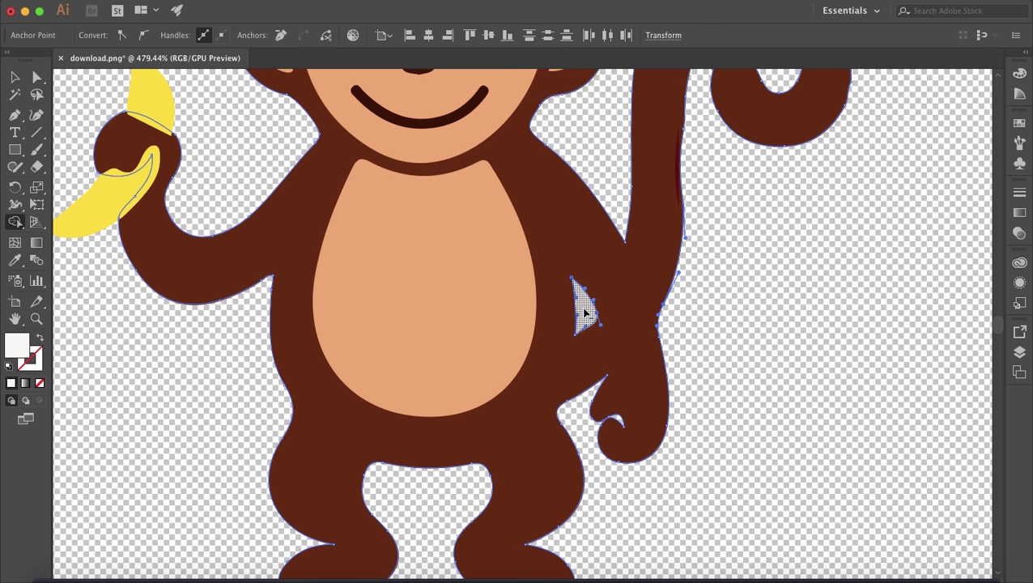
pyautogui.click(584, 313)
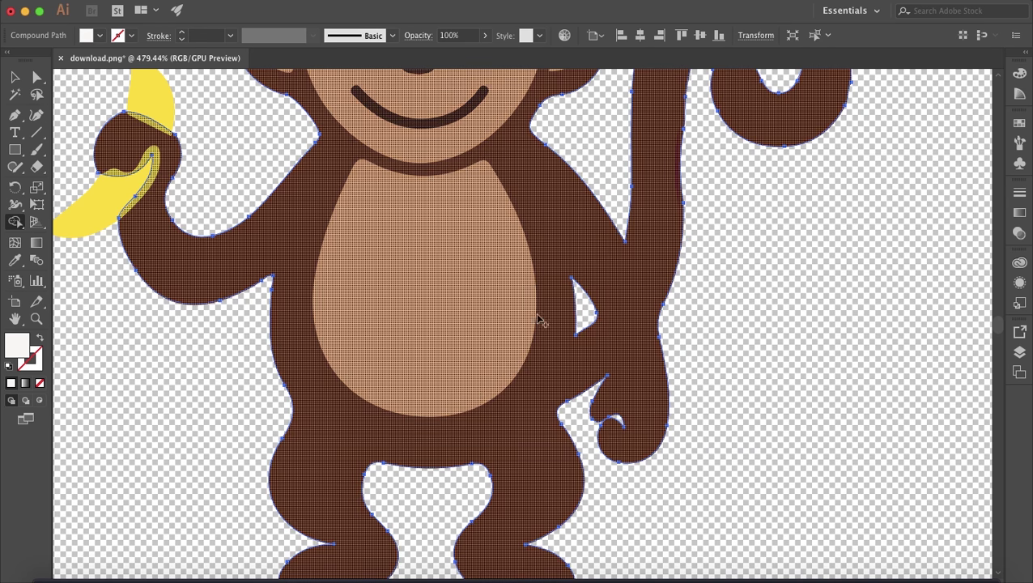
pyautogui.click(518, 290)
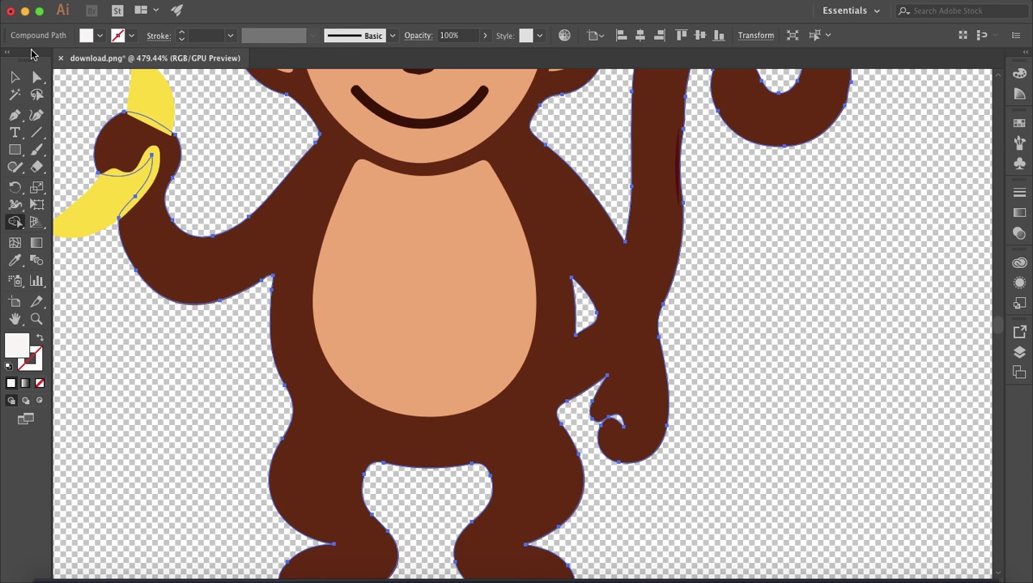
pyautogui.press('v')
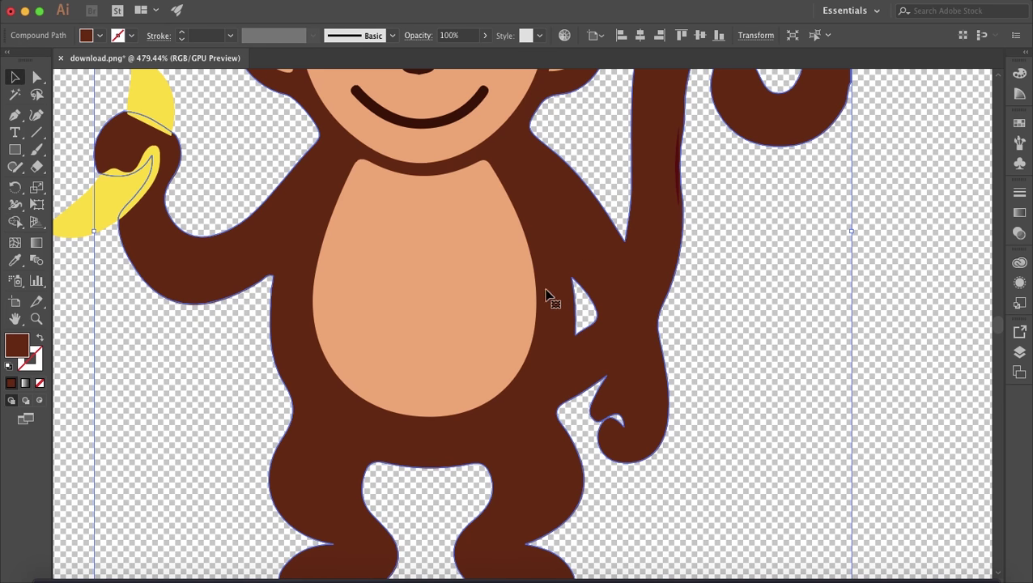
pyautogui.scroll(4, 603, 340)
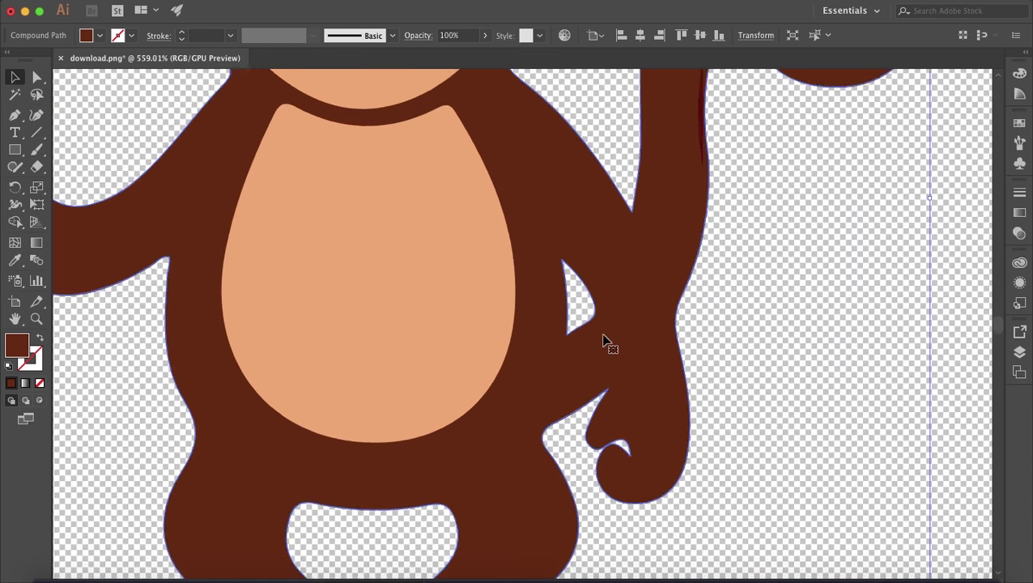
pyautogui.scroll(-4, 604, 341)
pyautogui.scroll(-5, 603, 341)
pyautogui.scroll(8, 603, 340)
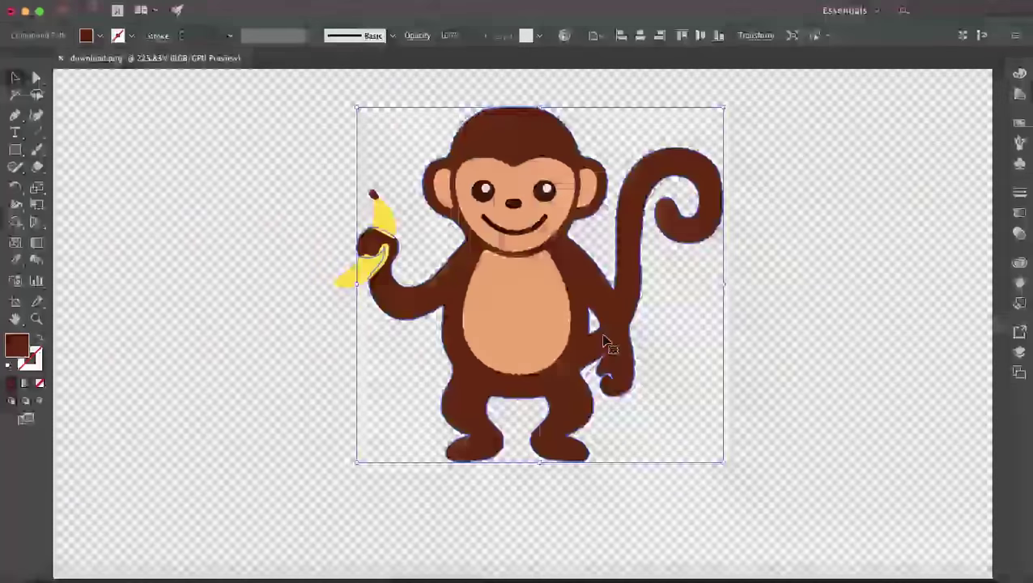
pyautogui.scroll(4, 603, 341)
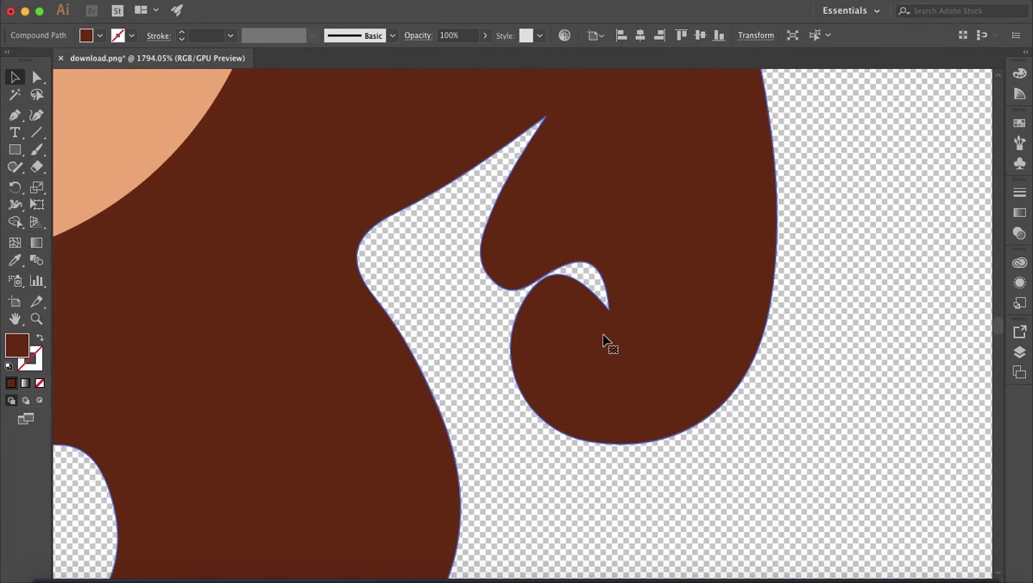
pyautogui.scroll(-8, 604, 341)
pyautogui.scroll(2, 603, 341)
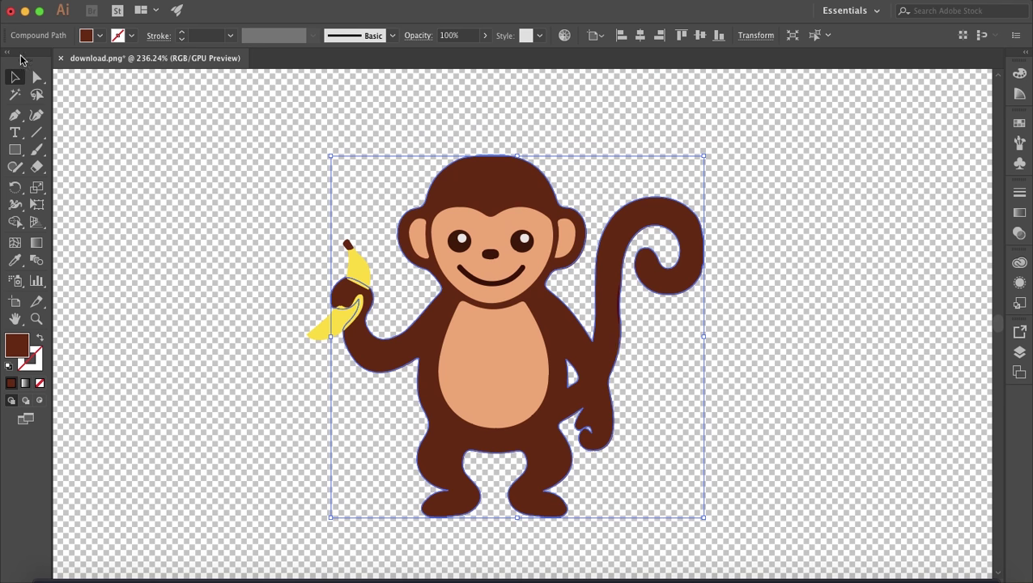
pyautogui.click(103, 113)
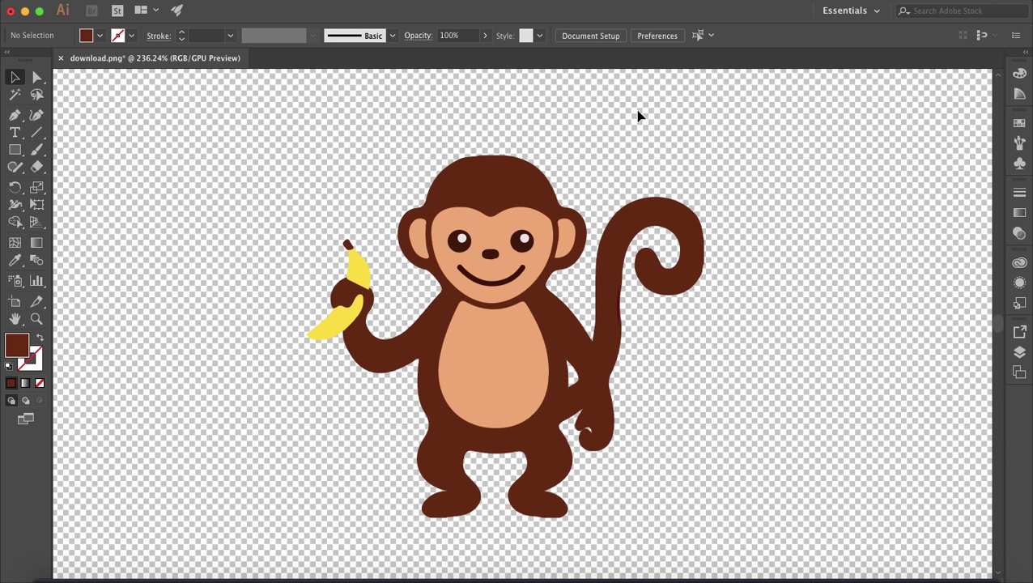
pyautogui.scroll(3, 482, 256)
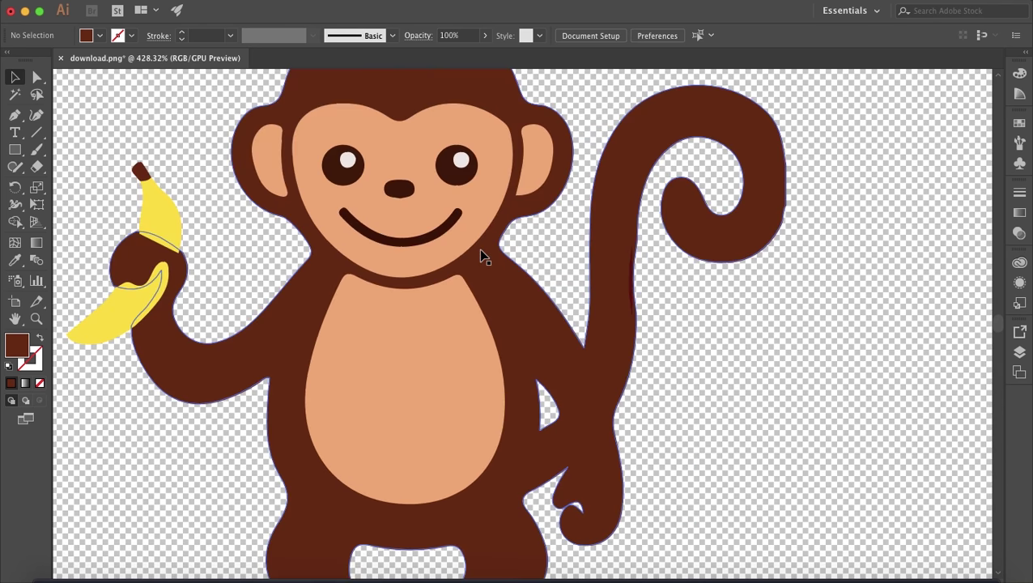
pyautogui.scroll(3, 482, 257)
pyautogui.scroll(-8, 483, 257)
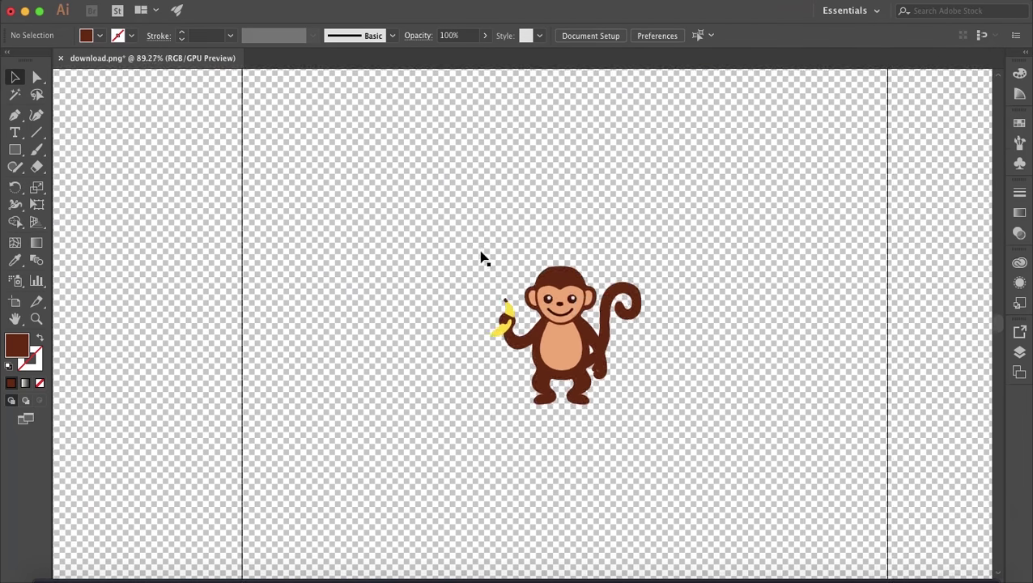
pyautogui.scroll(-3, 482, 257)
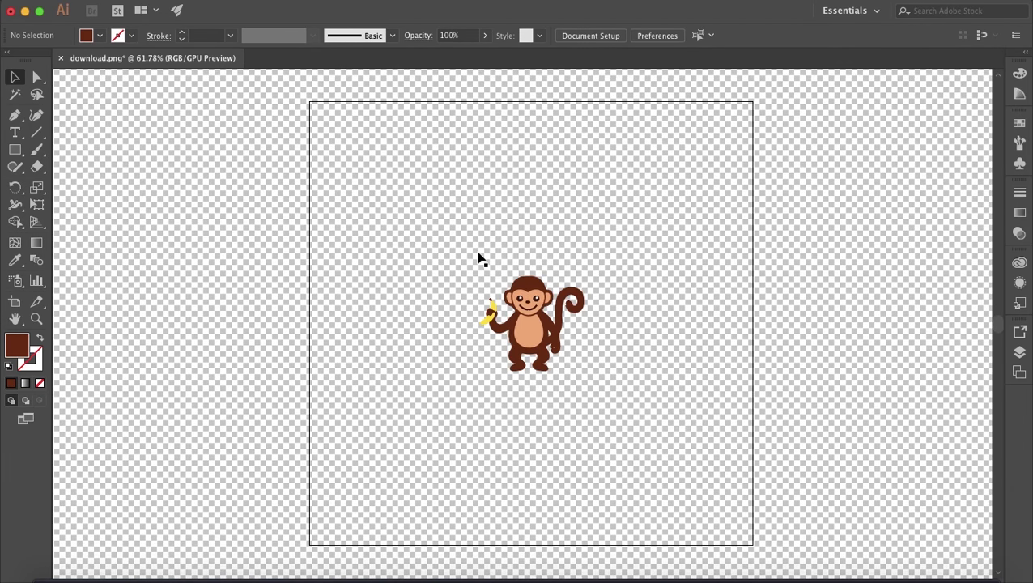